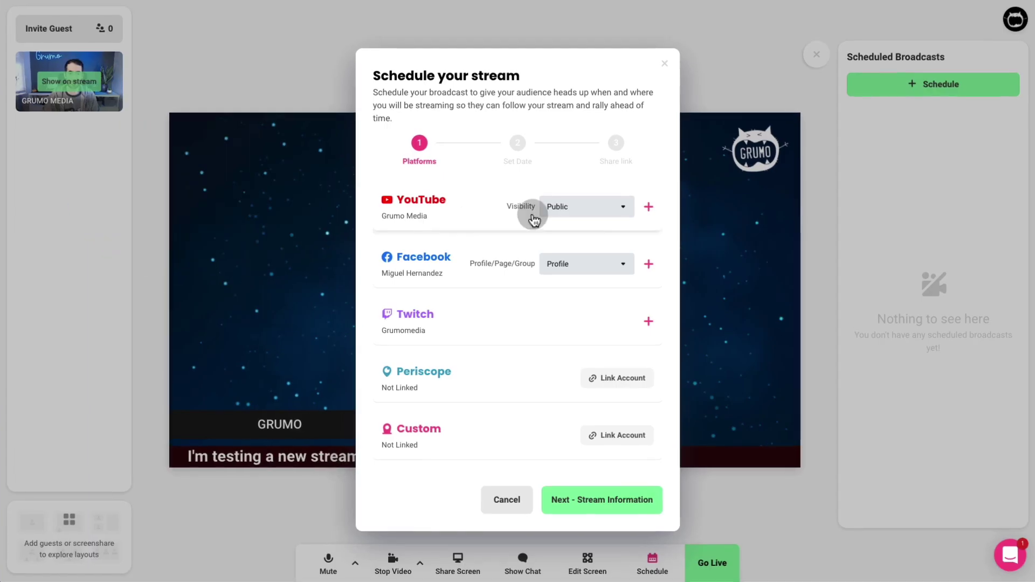
Select YouTube, Facebook and Twitch as the platforms for the scheduled stream
left_click(532, 208)
left_click(462, 254)
left_click(462, 310)
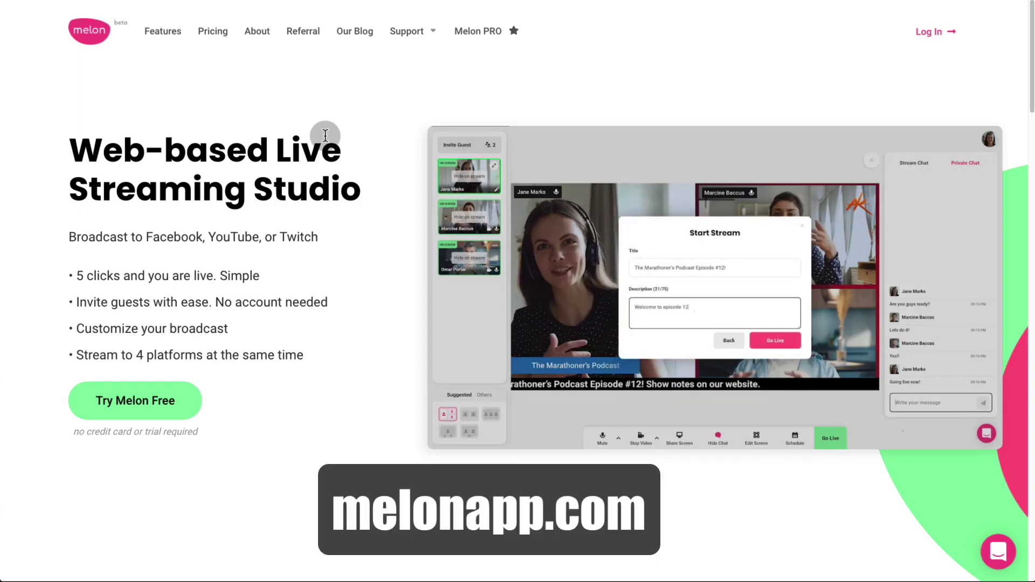
Go to the log-in page of the Melon website
left_click(941, 34)
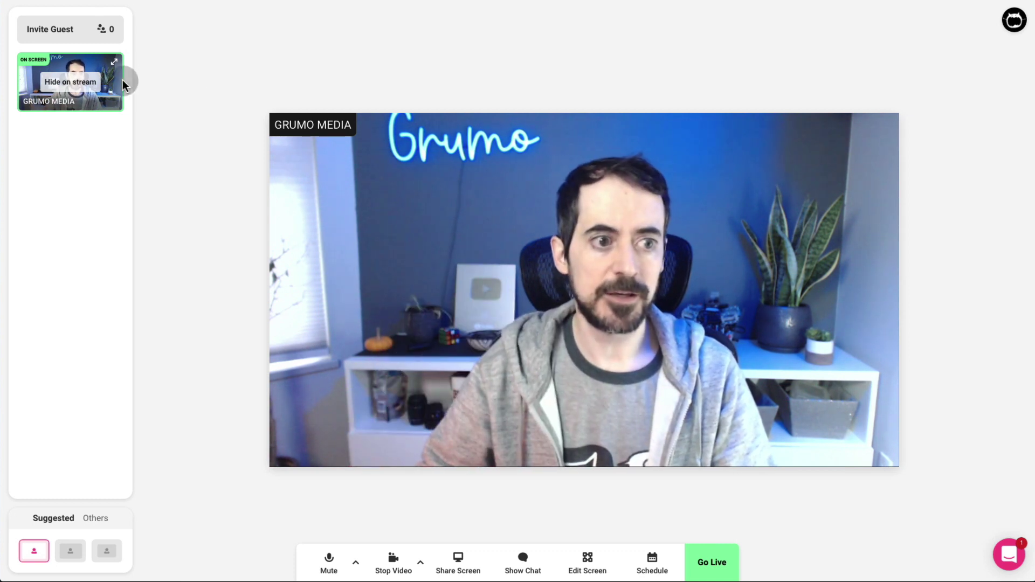
Hide the webcam feed from the stream and show it again, and mute and unmute the microphone
left_click(96, 84)
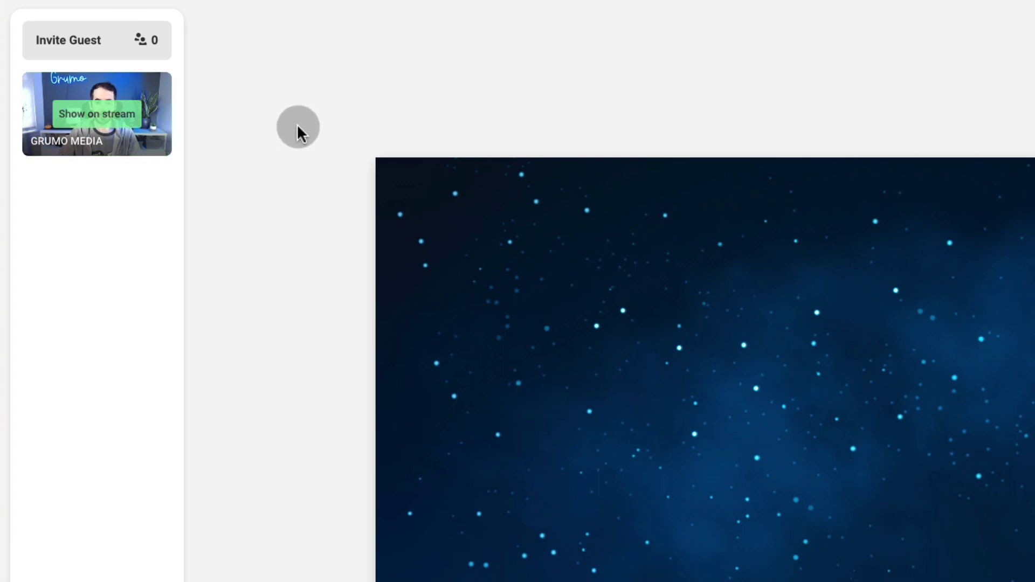
left_click(103, 124)
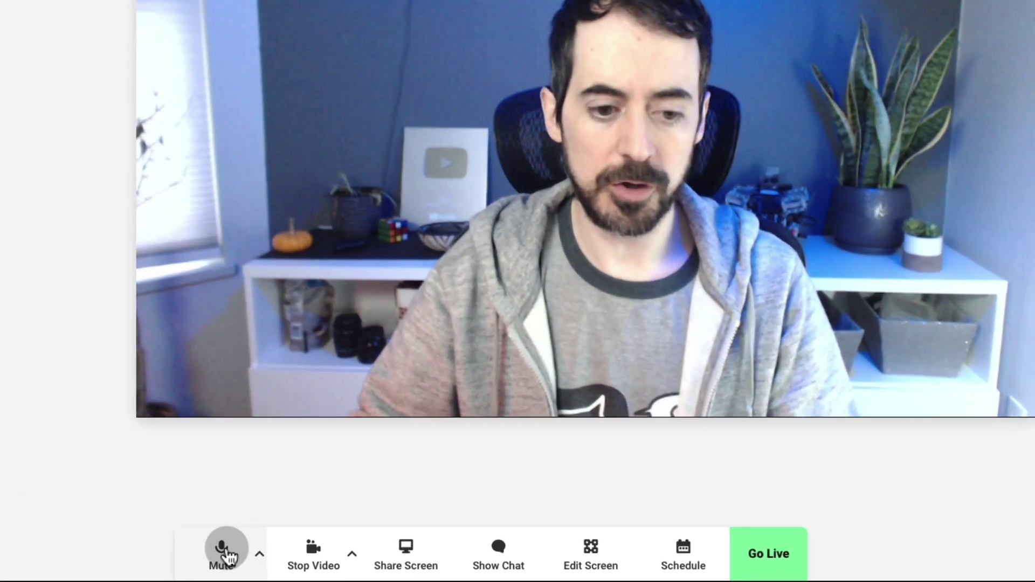
left_click(335, 562)
left_click(226, 551)
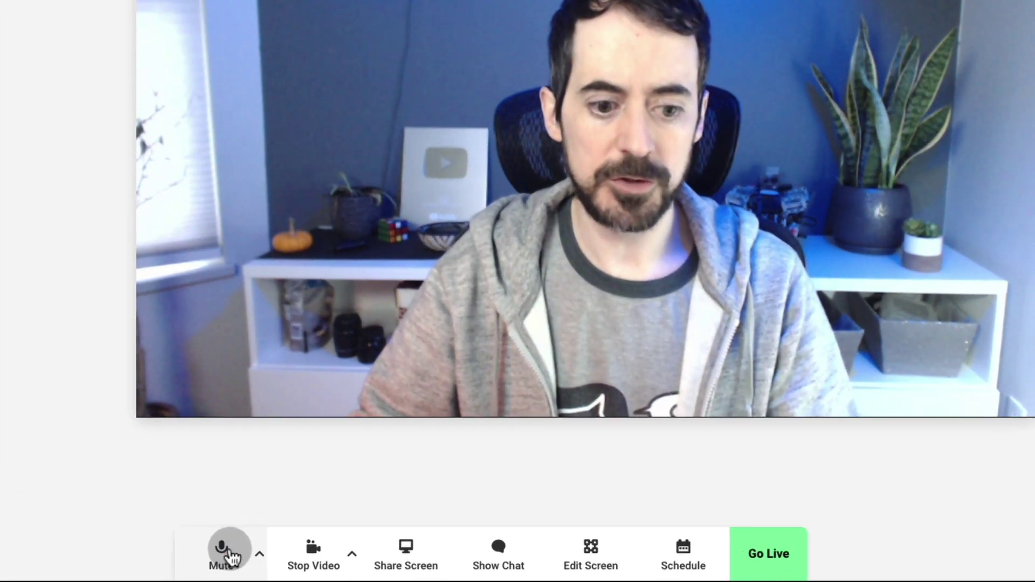
Stop and restart the webcam video, and check its video input and resolution settings
left_click(320, 557)
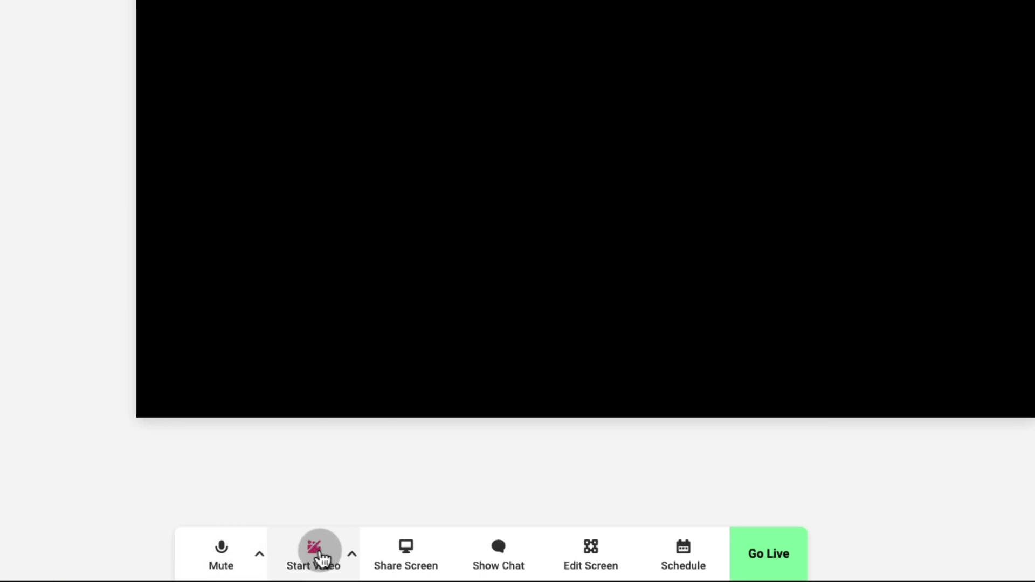
left_click(321, 556)
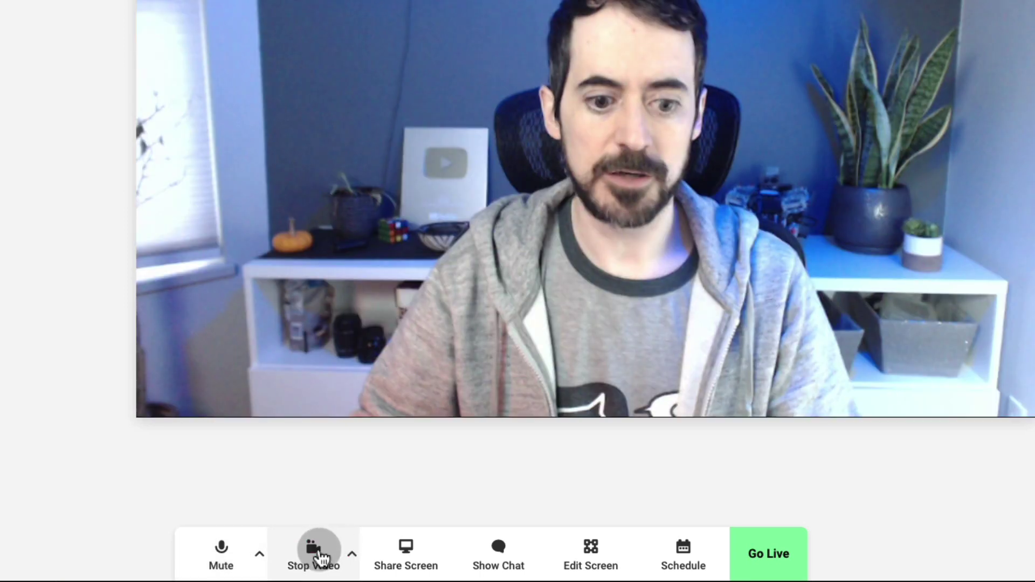
left_click(355, 559)
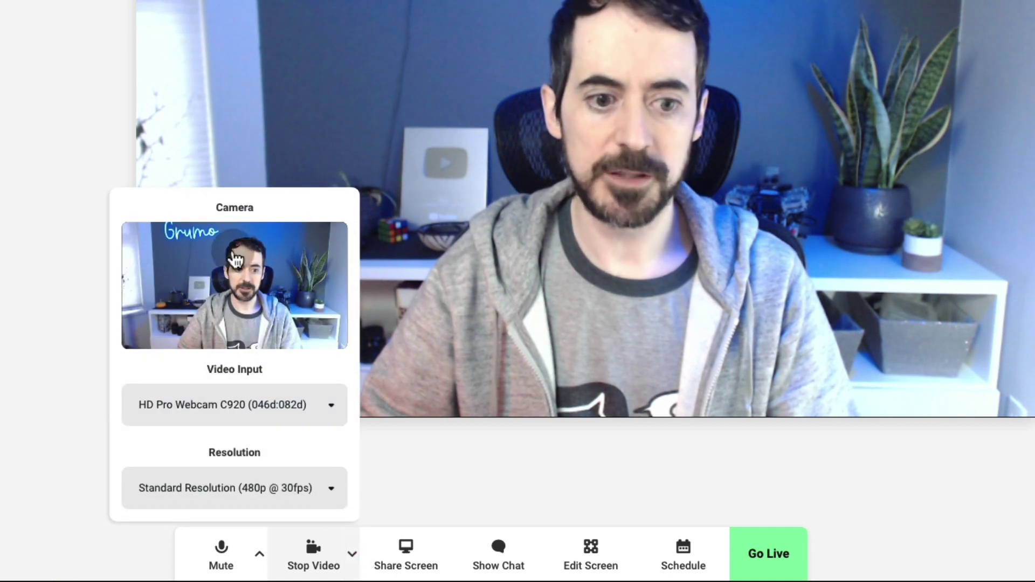
left_click(490, 446)
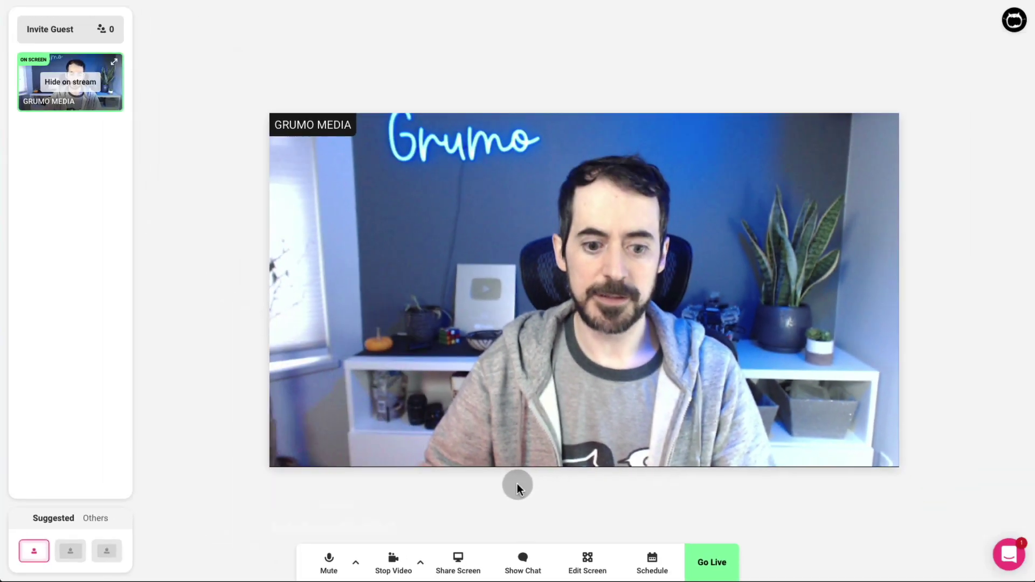
Share the Chrome tab "BEST Tools To Create and Sell Courses Online - YouTube" with its audio
left_click(458, 561)
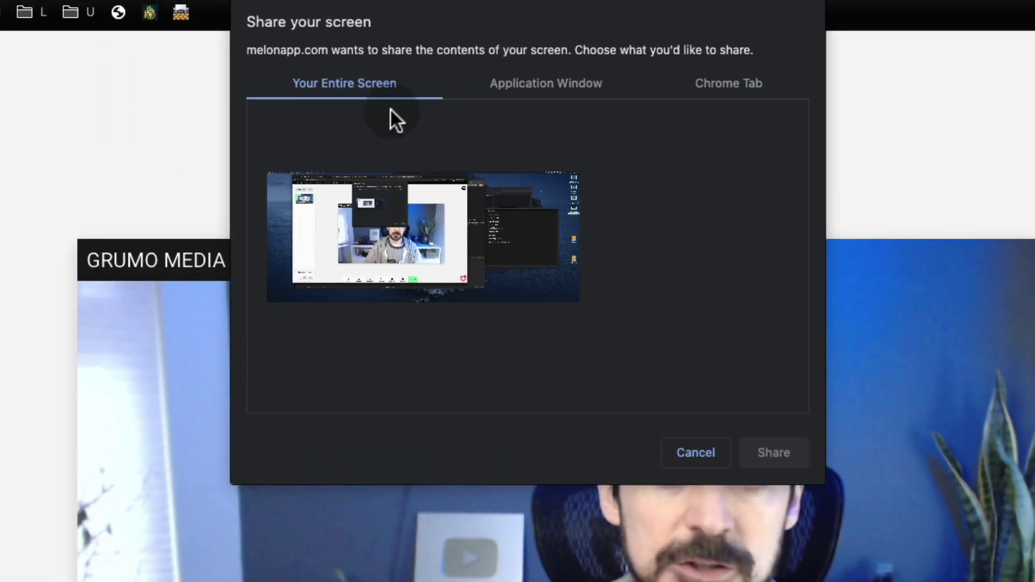
left_click(522, 82)
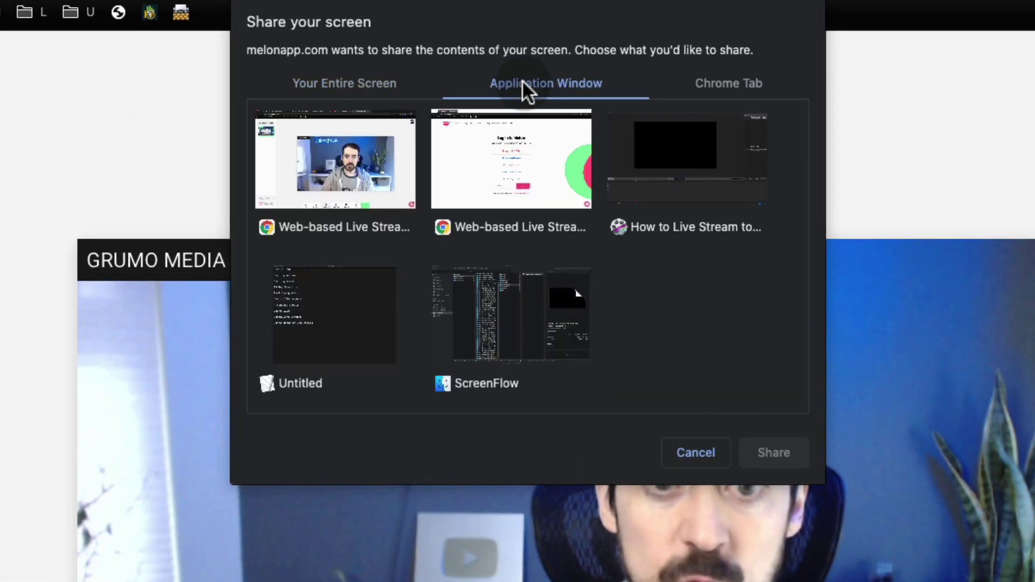
left_click(729, 80)
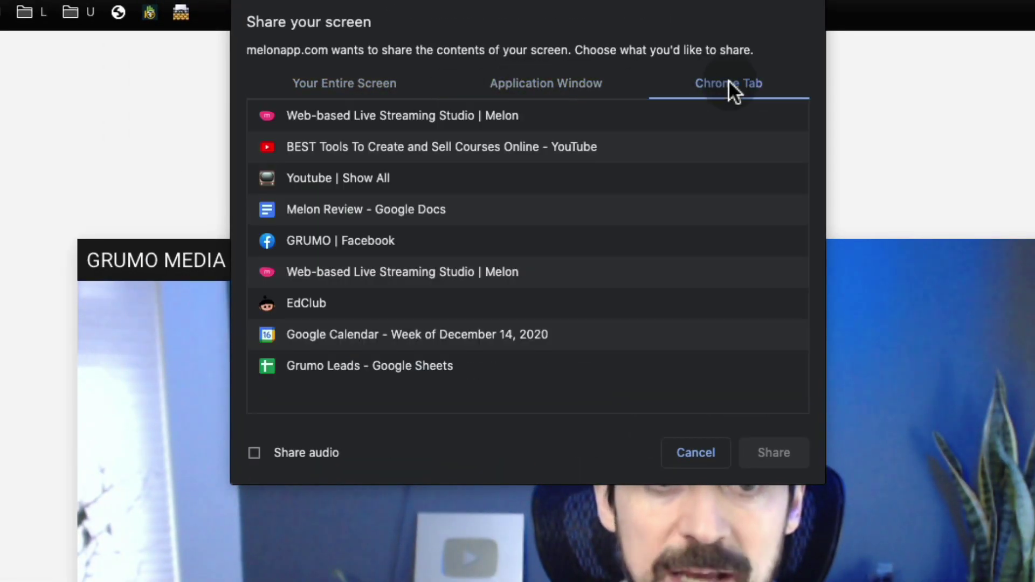
left_click(495, 147)
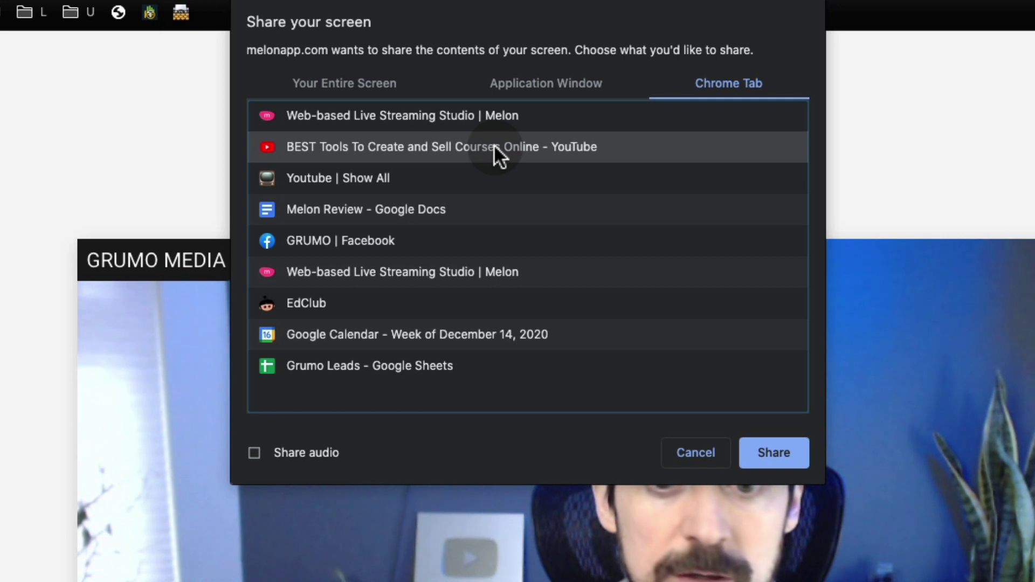
left_click(255, 453)
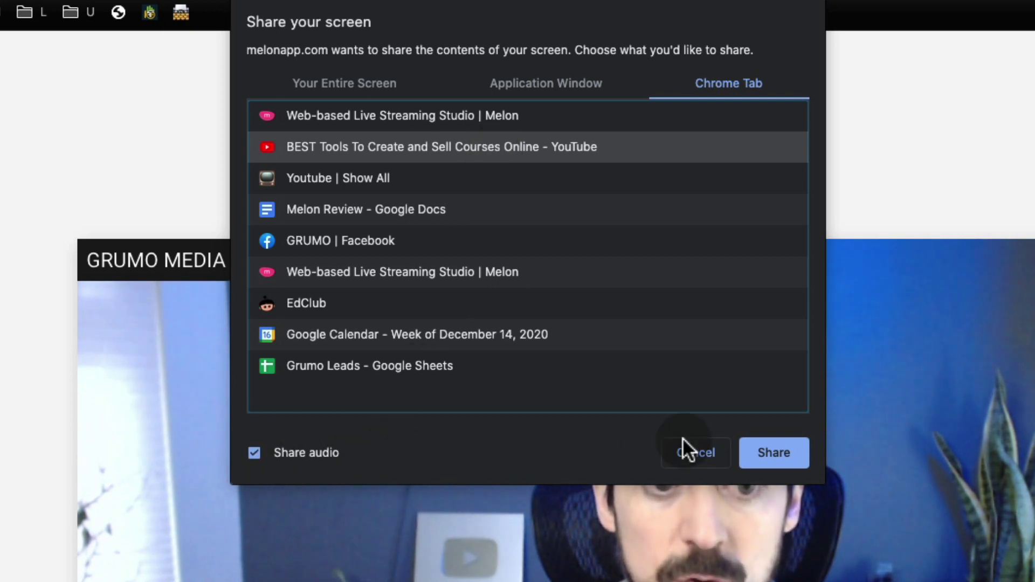
left_click(777, 448)
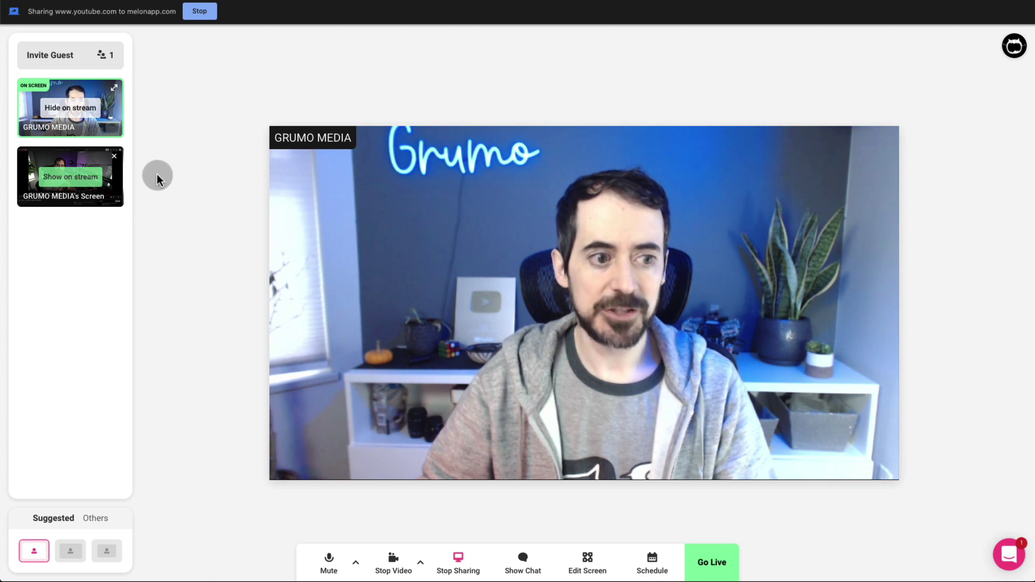
Show the shared screen on the stream, briefly play the video in its YouTube tab and return to the studio
left_click(89, 182)
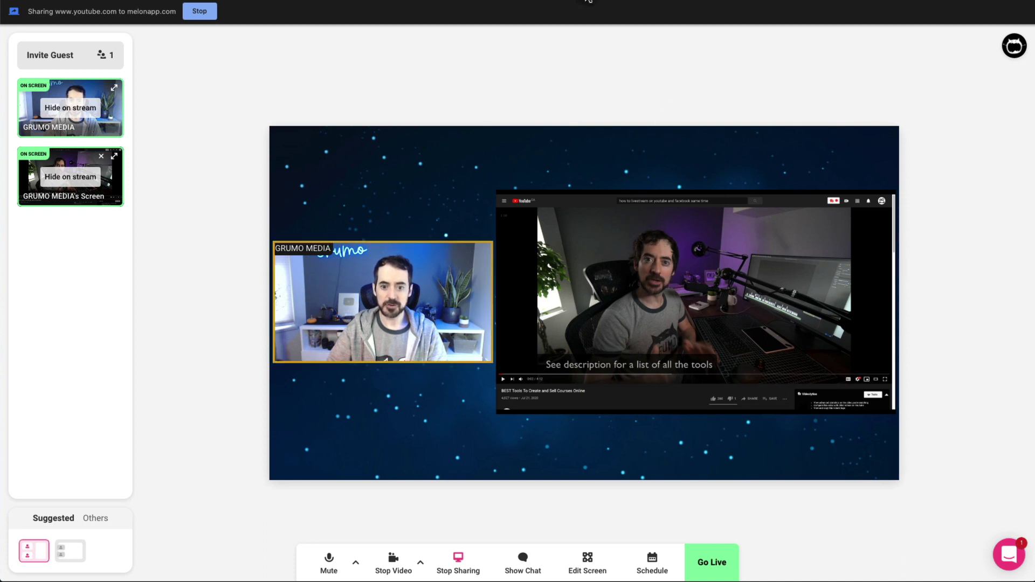
key("ctrl+Tab")
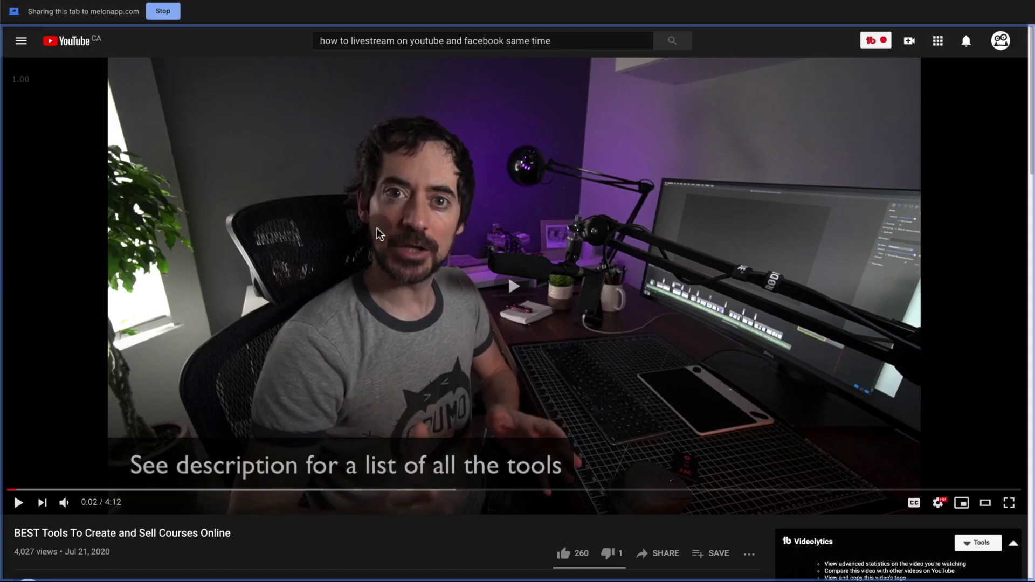
key("ctrl+shift+Tab")
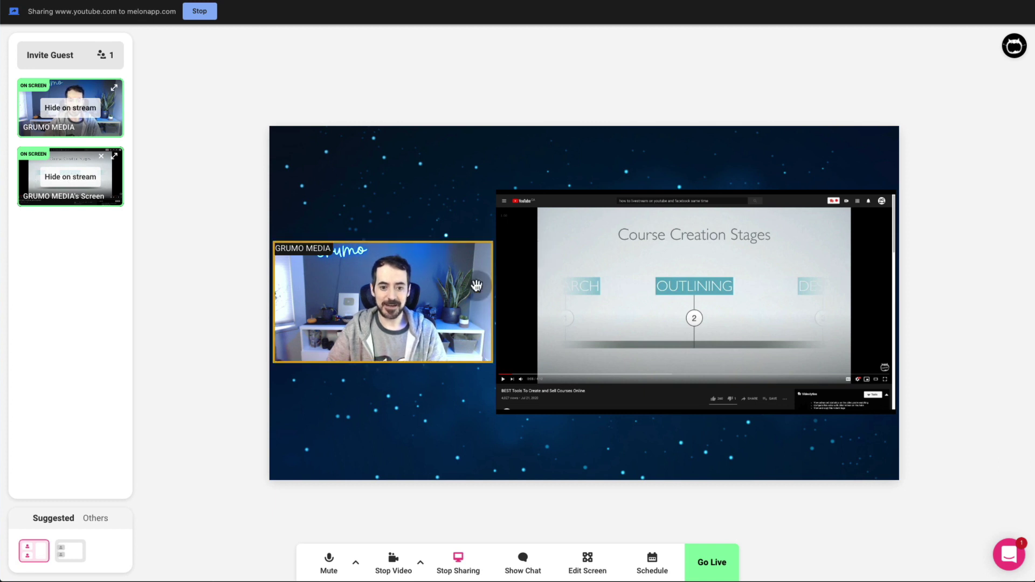
Swap the webcam and shared screen positions on the stream, and hide and re-show the shared screen
left_click_drag(427, 300, 448, 289)
left_click_drag(652, 287, 419, 289)
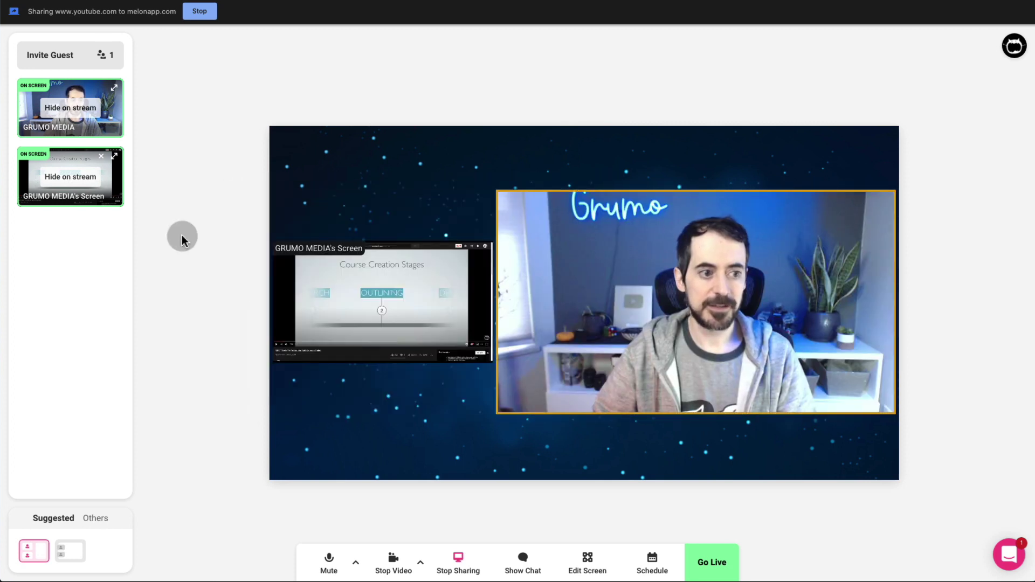
left_click(70, 178)
left_click(70, 178)
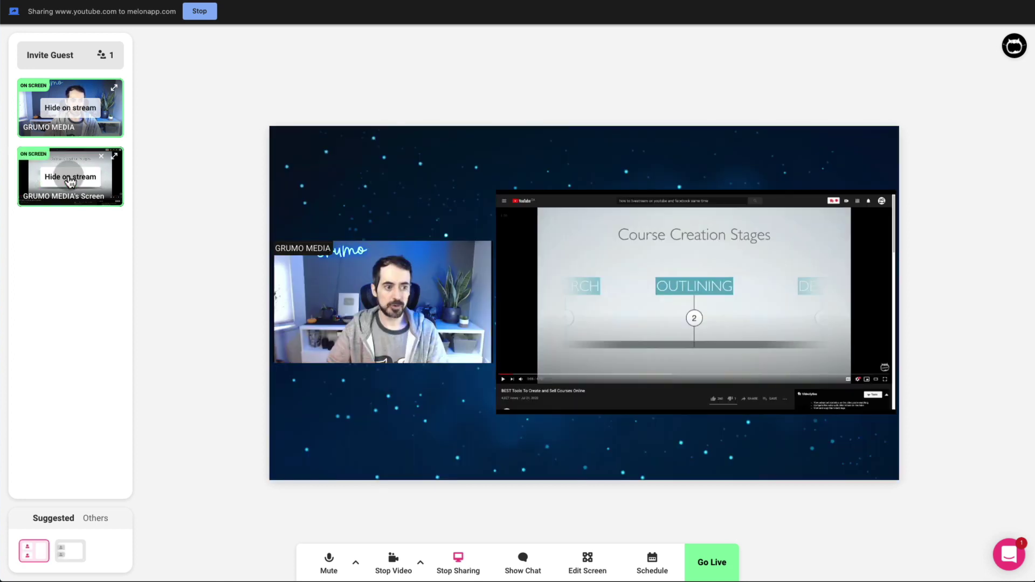
Spotlight the webcam and the shared screen in turn, and stop sharing the YouTube tab
left_click(114, 90)
left_click(115, 90)
left_click(115, 89)
left_click(115, 157)
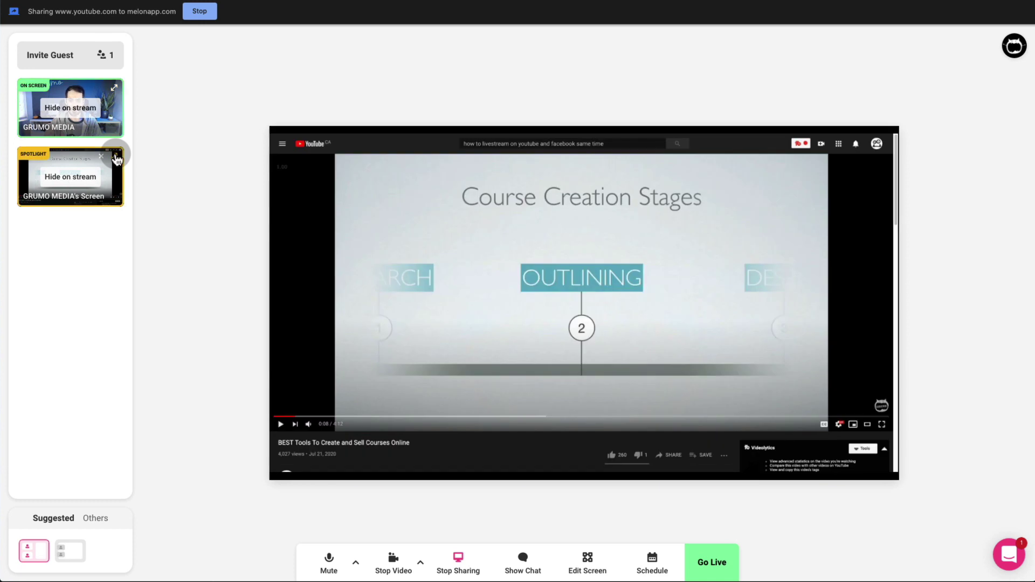
left_click(116, 157)
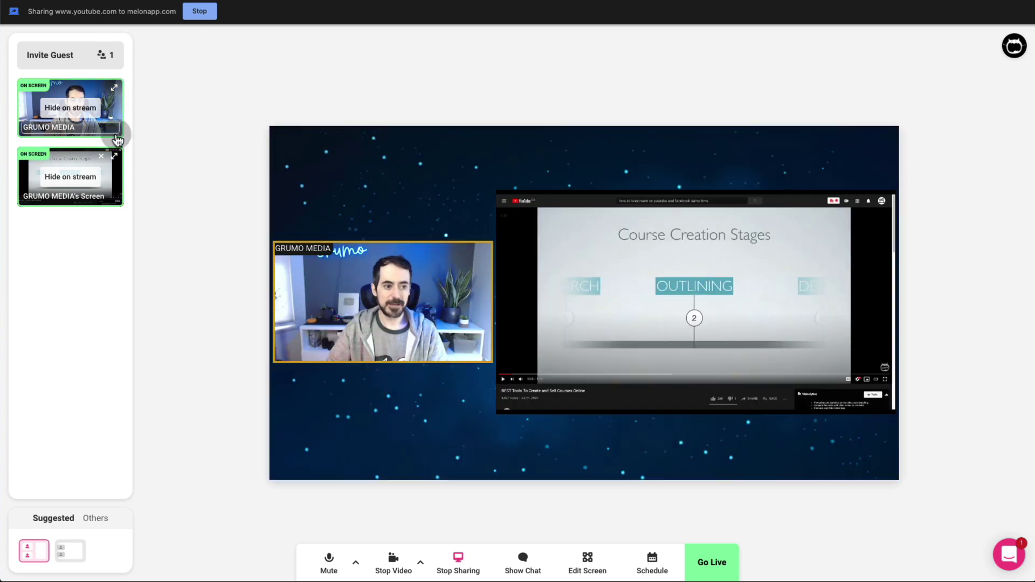
left_click(460, 547)
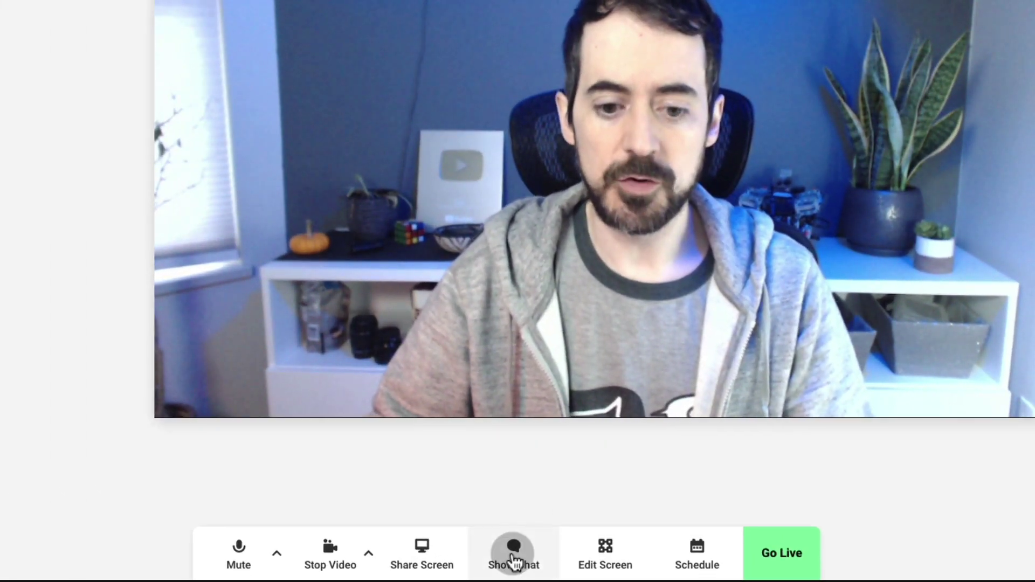
Show the chat and examine both the stream chat and the private chat
left_click(514, 559)
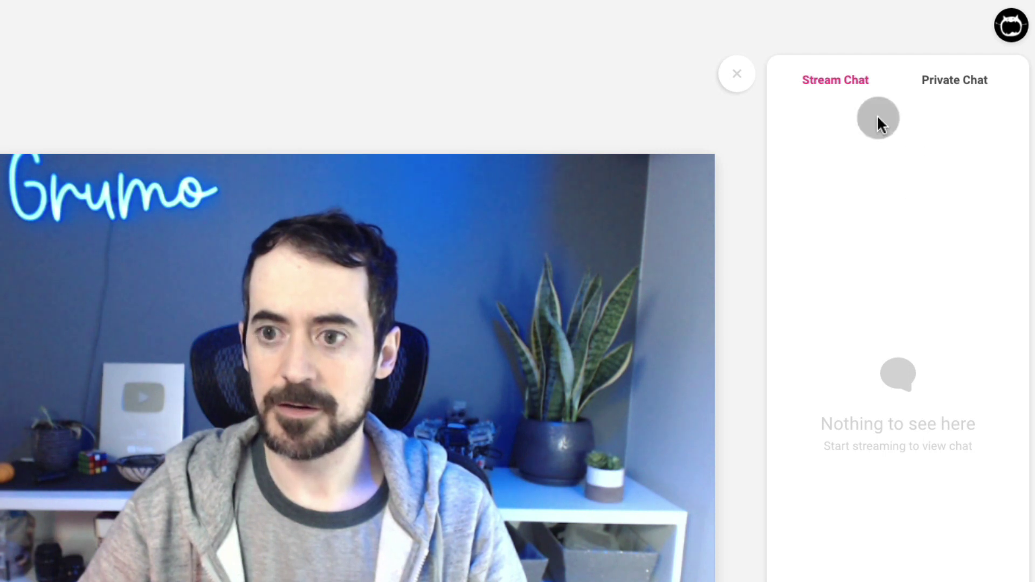
left_click(963, 88)
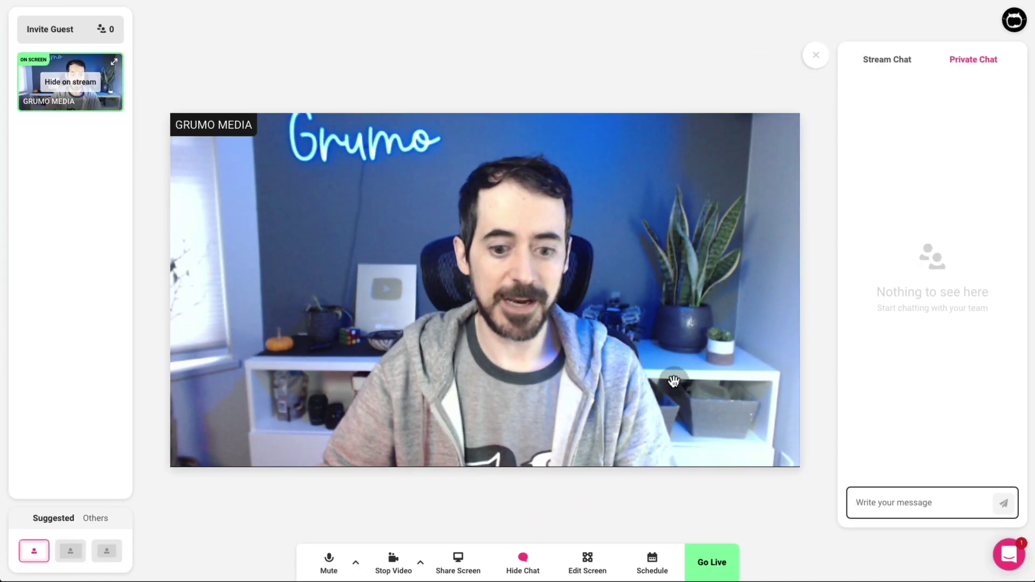
Turn on the audio status, logo, banner and ticker in the screen editing settings
left_click(590, 549)
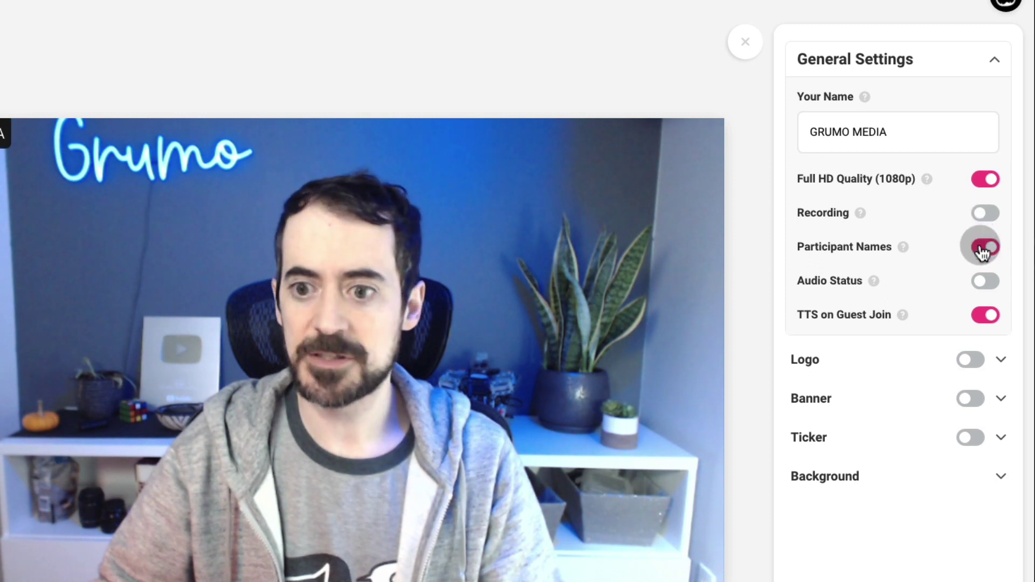
left_click(989, 281)
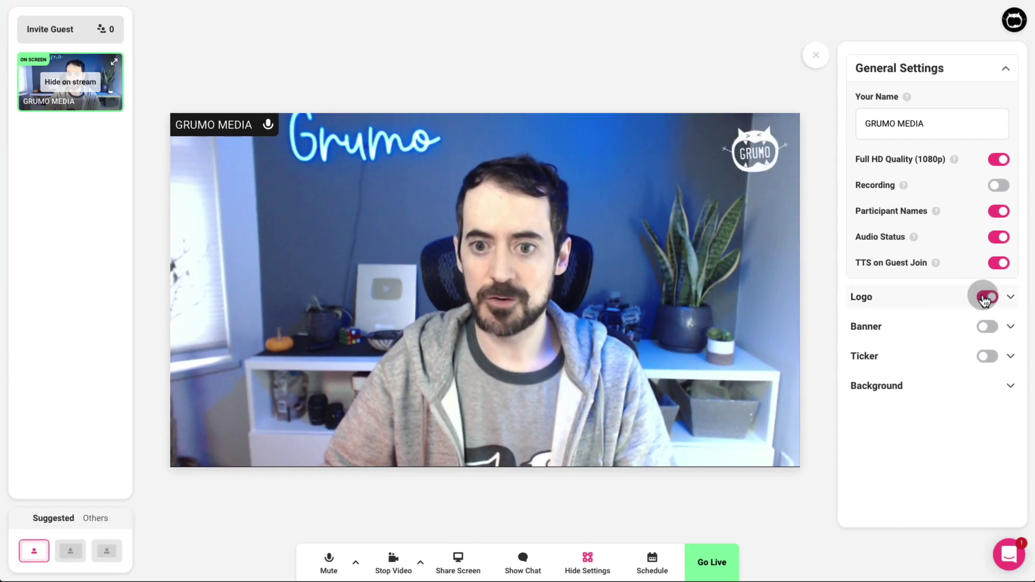
left_click(986, 328)
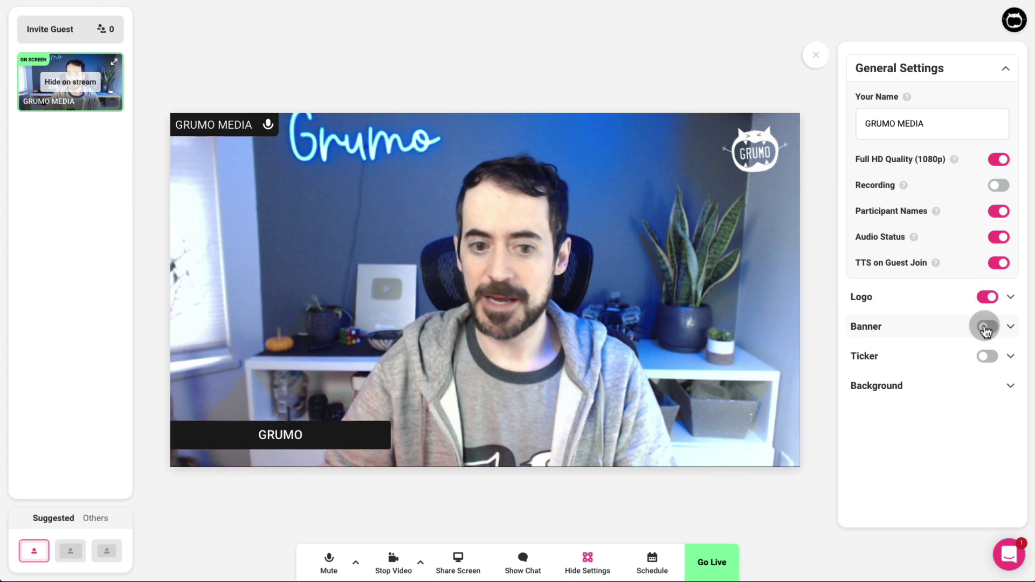
left_click(989, 358)
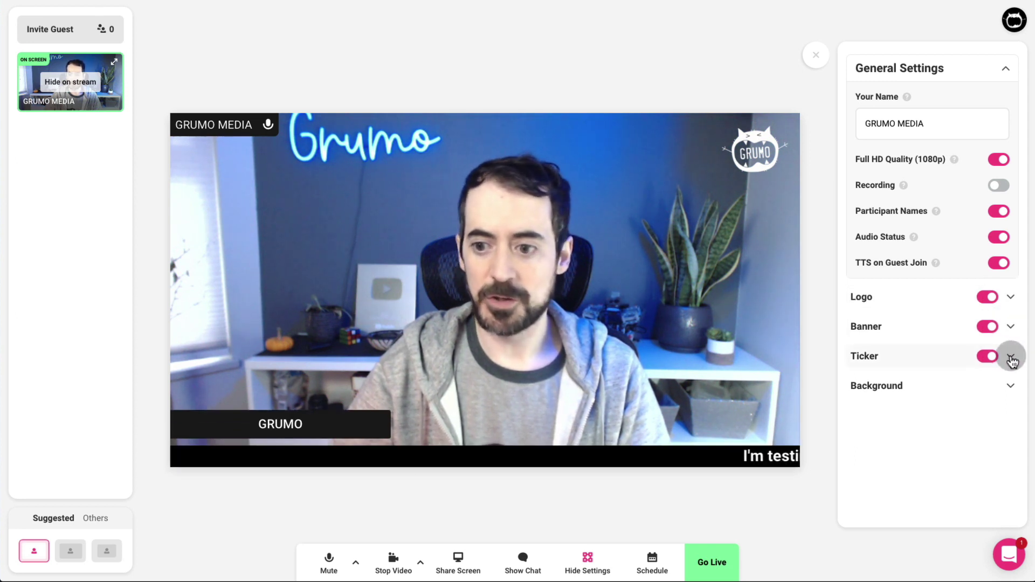
Change the ticker's background color to dark red #2C0707 and collapse its settings
left_click(1012, 360)
left_click(991, 373)
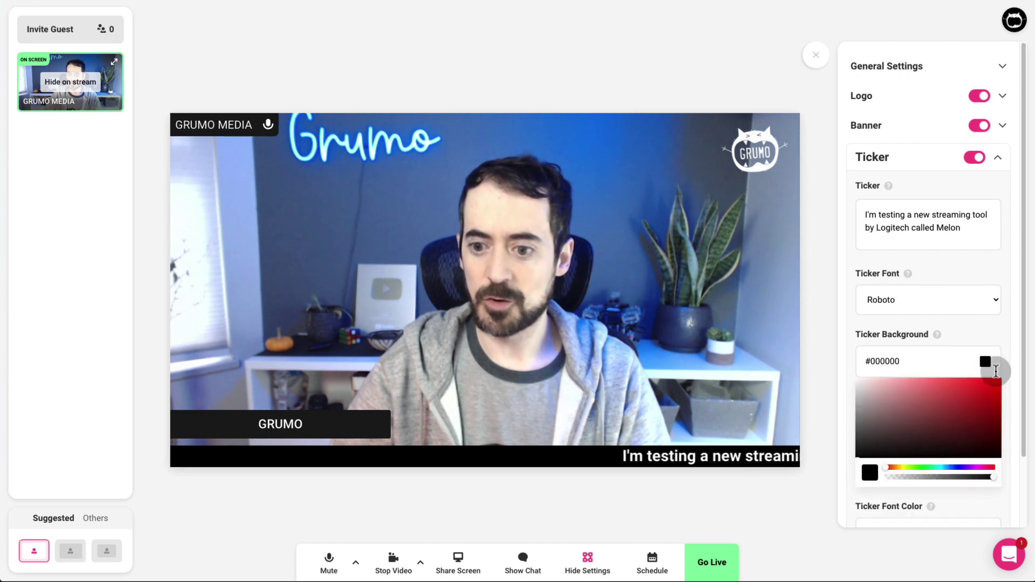
mouse_move(993, 376)
left_mouse_down()
mouse_move(979, 402)
mouse_move(979, 447)
left_mouse_up()
left_click(969, 225)
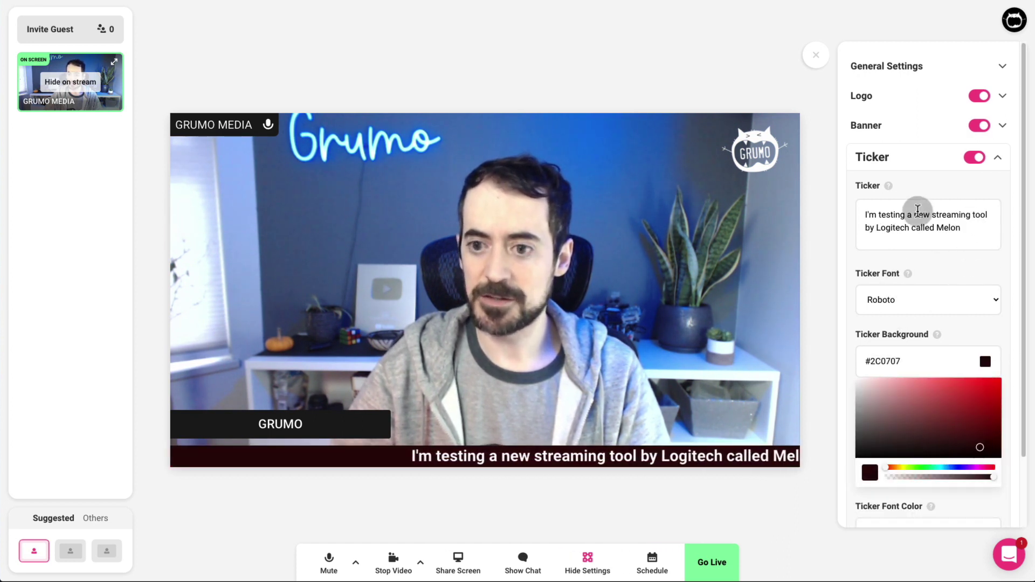
left_click(998, 161)
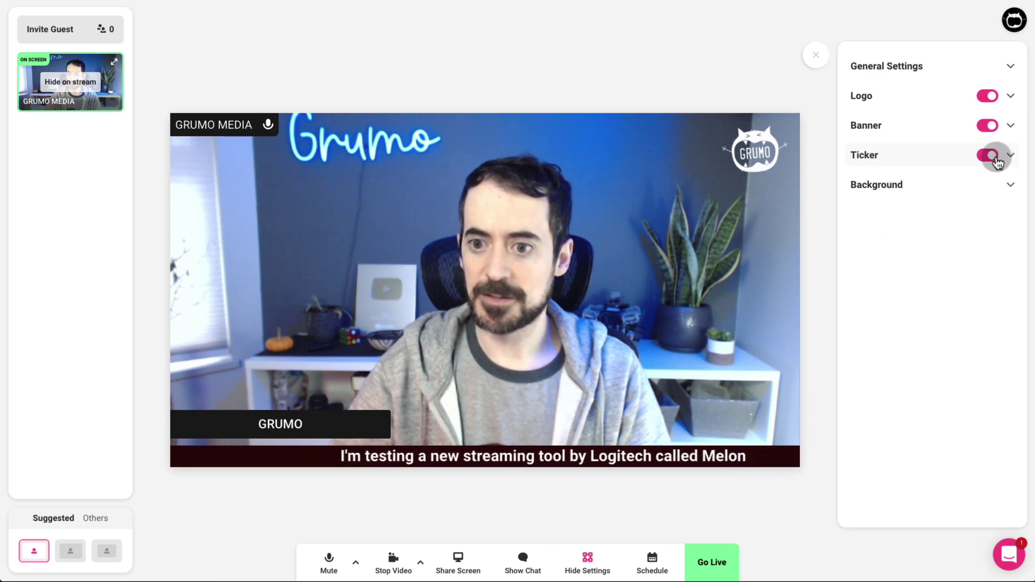
left_click(987, 157)
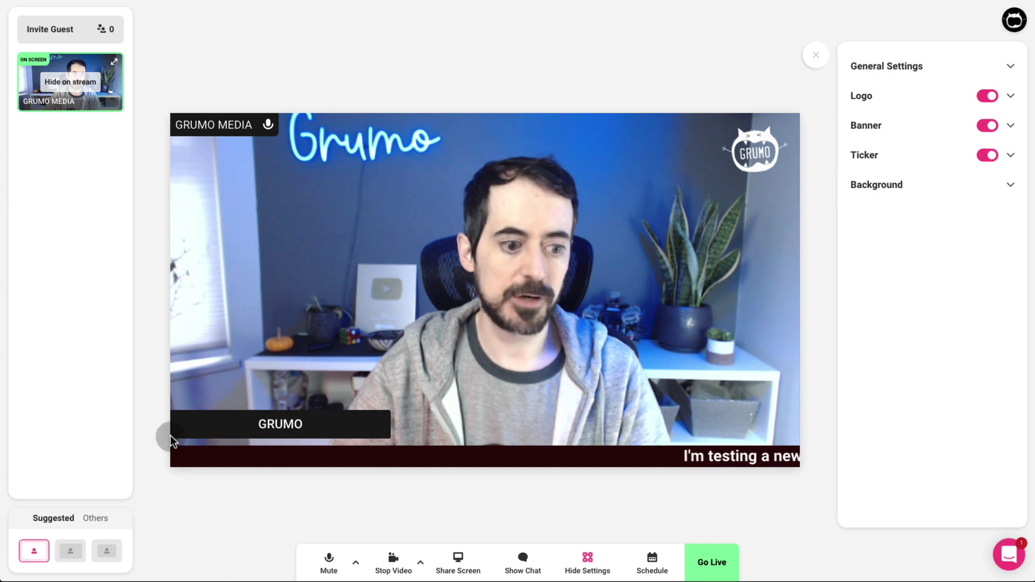
Try the medium framed webcam layout and switch to the smallest framed one over the starry background
left_click(70, 550)
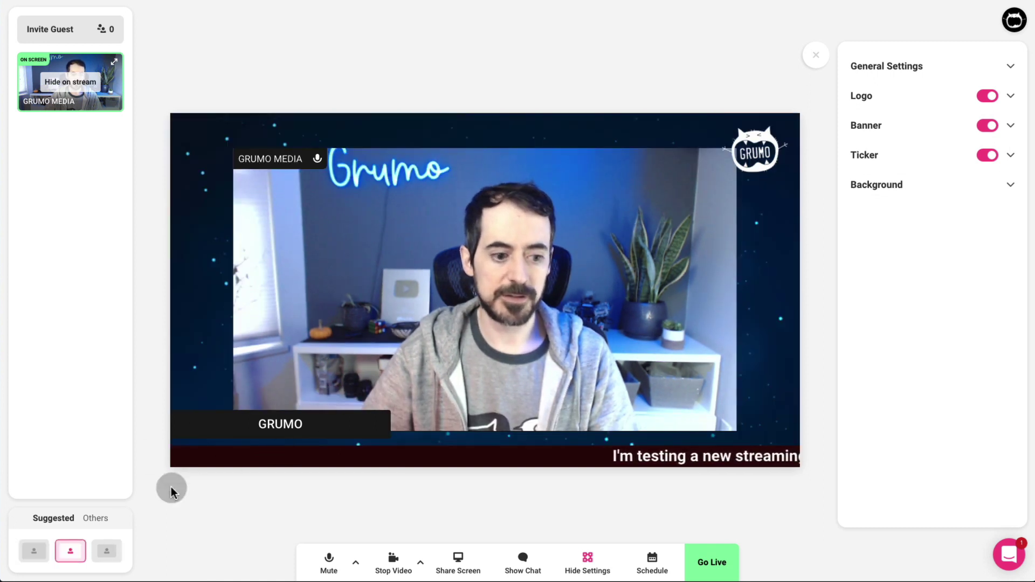
left_click(105, 546)
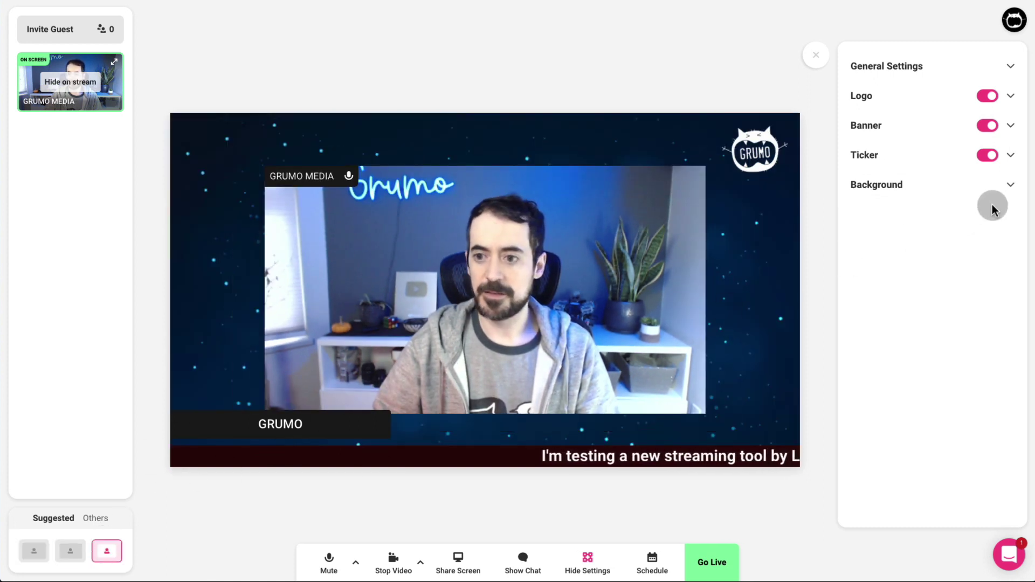
Try the red and multicolor gradient backgrounds, restore the starry blue one and collapse the background settings
left_click(1007, 189)
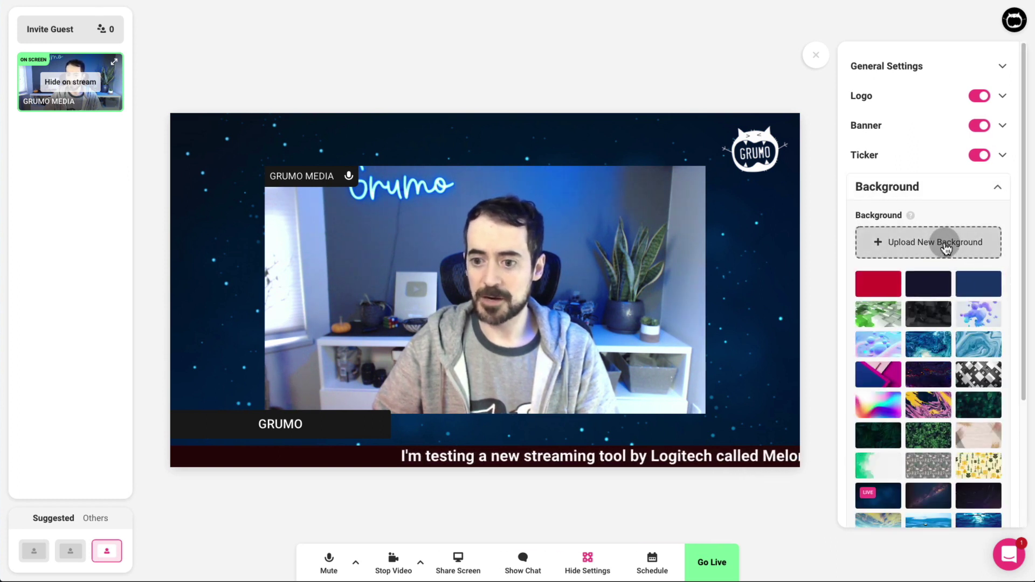
left_click(876, 282)
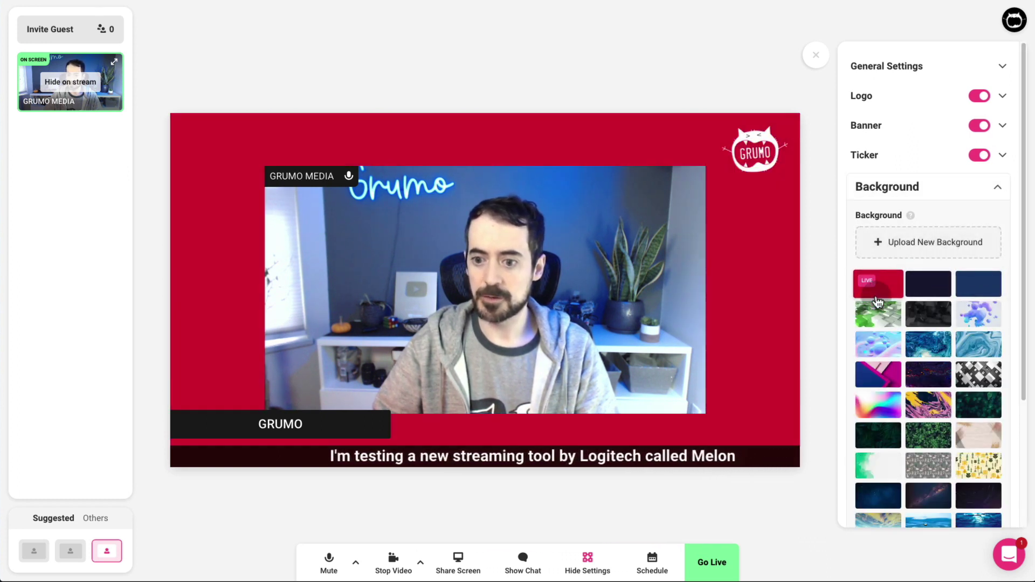
left_click(878, 404)
scroll(960, 412, "down", 2)
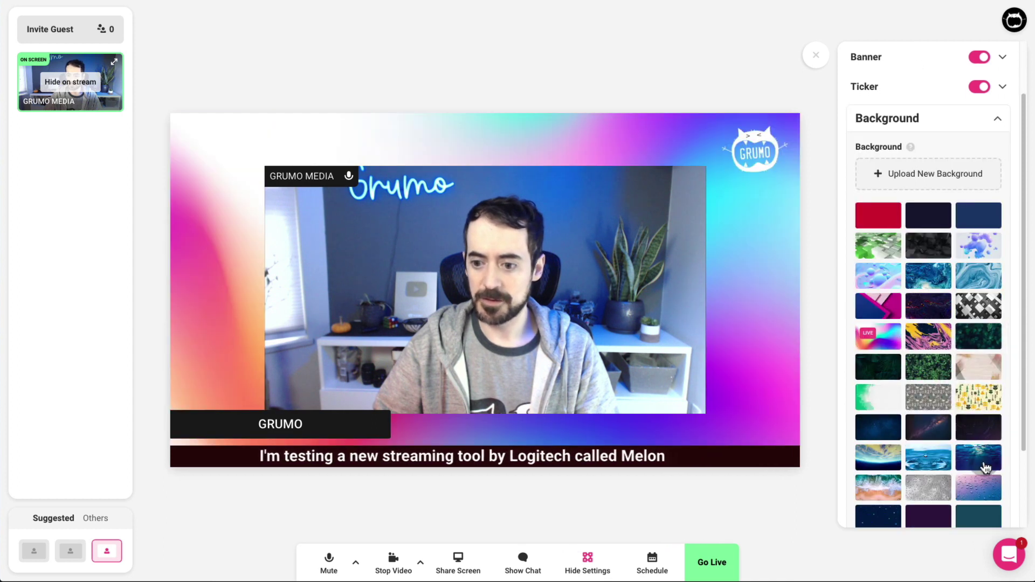
left_click(869, 433)
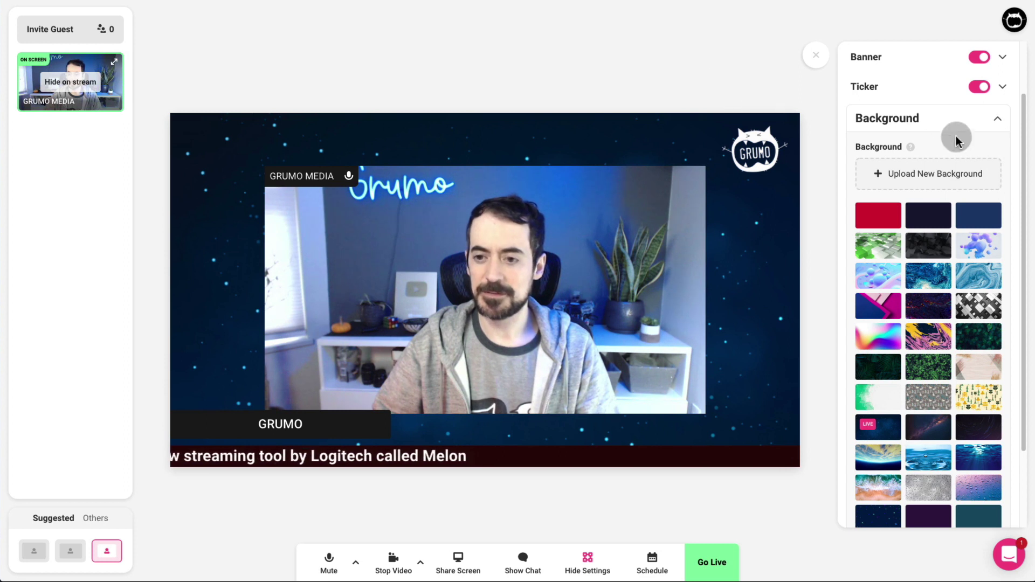
left_click(997, 119)
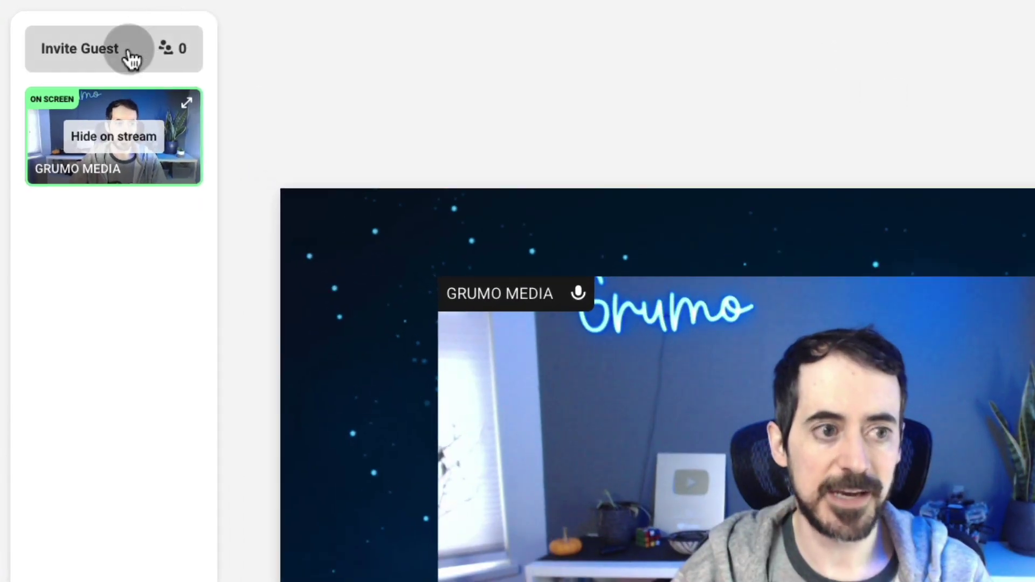
Invite a guest, return to the host's studio and show Guest 1 on the stream
left_click(131, 58)
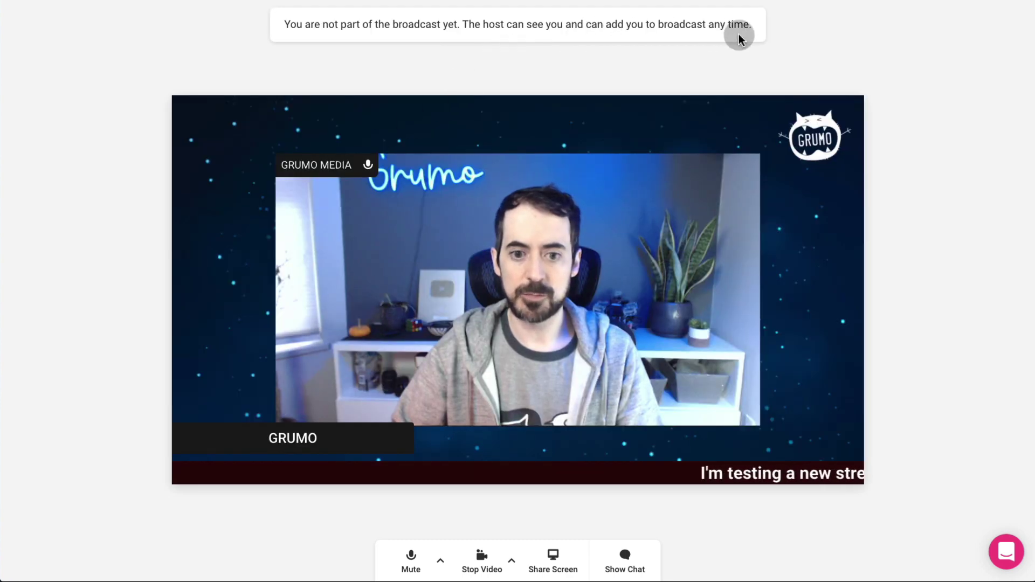
key("ctrl+Tab")
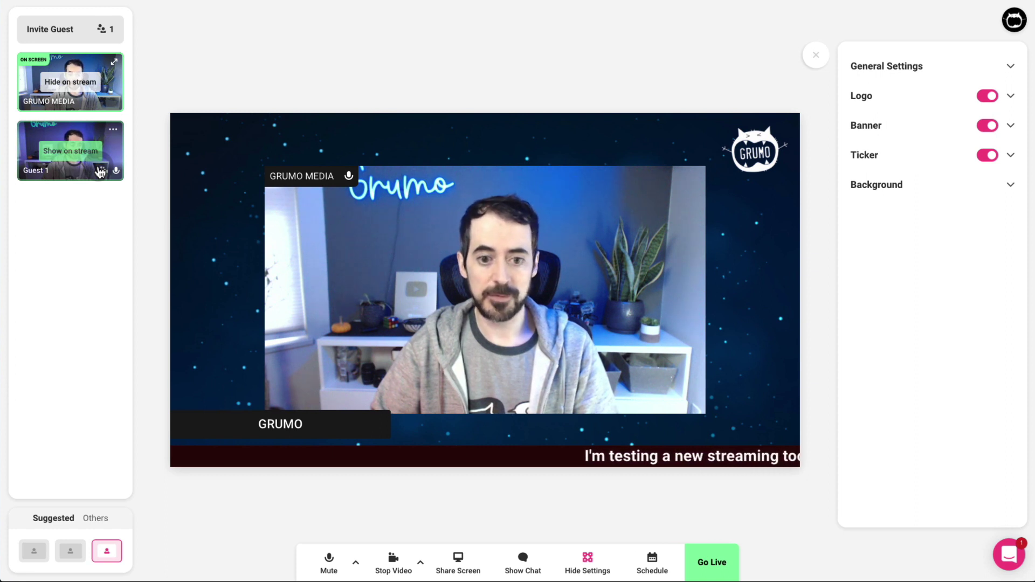
left_click(84, 158)
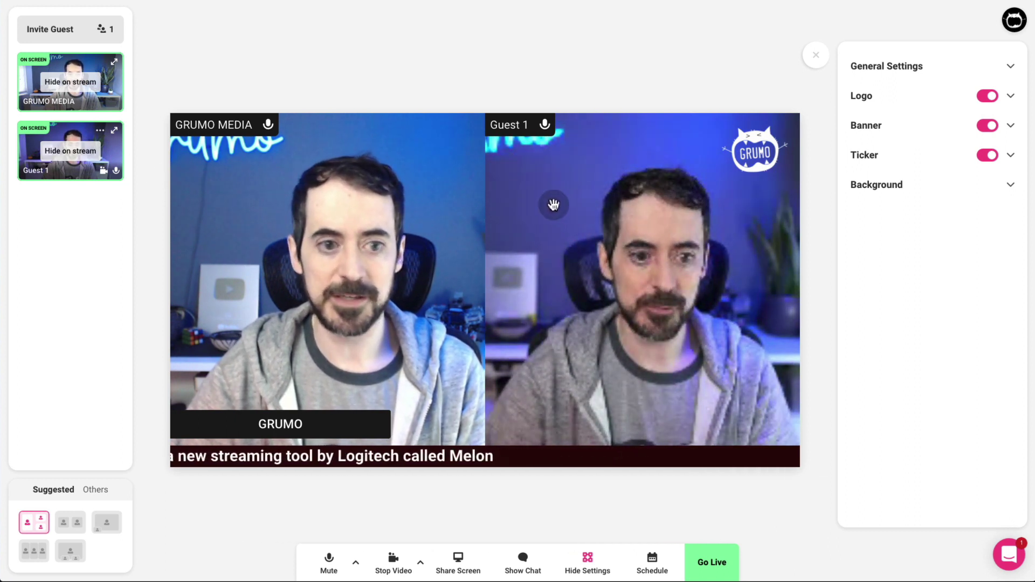
Swap the positions of the host and Guest 1 webcams on the stream and swap them back
left_click_drag(589, 268, 340, 262)
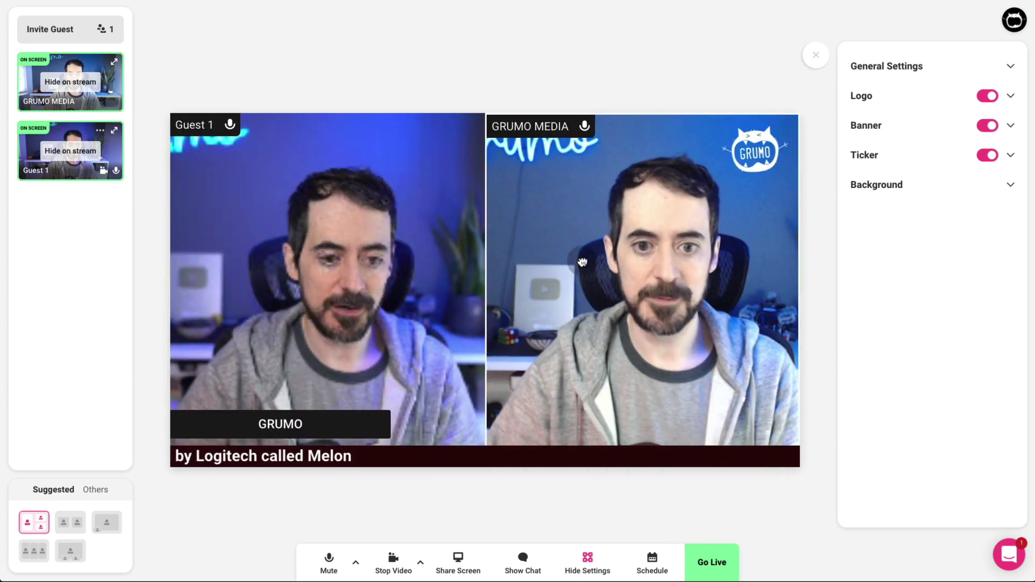
left_click_drag(535, 262, 297, 263)
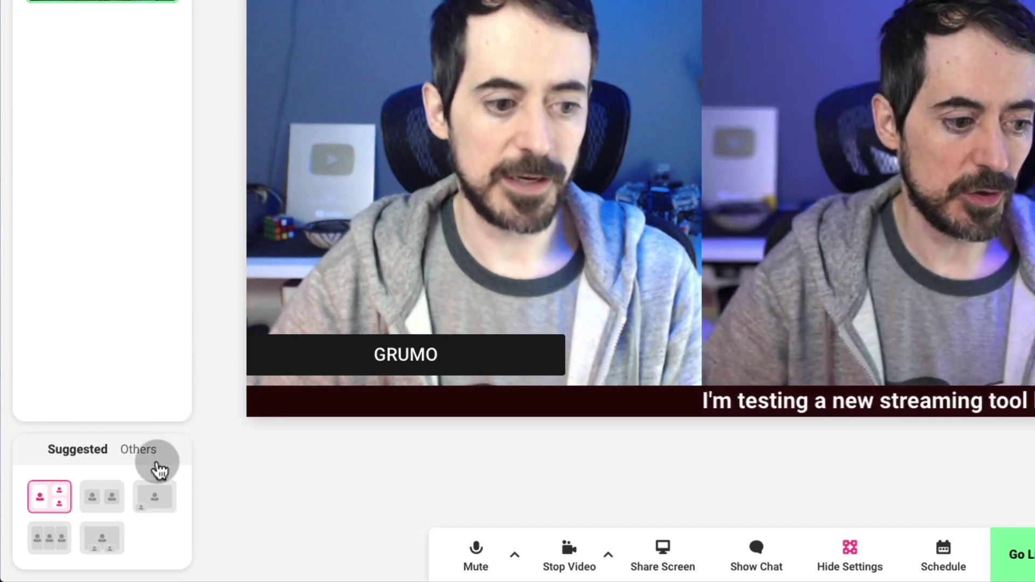
Try the picture-in-picture and full-height split layouts for the two webcams and choose the framed side-by-side layout
left_click(106, 498)
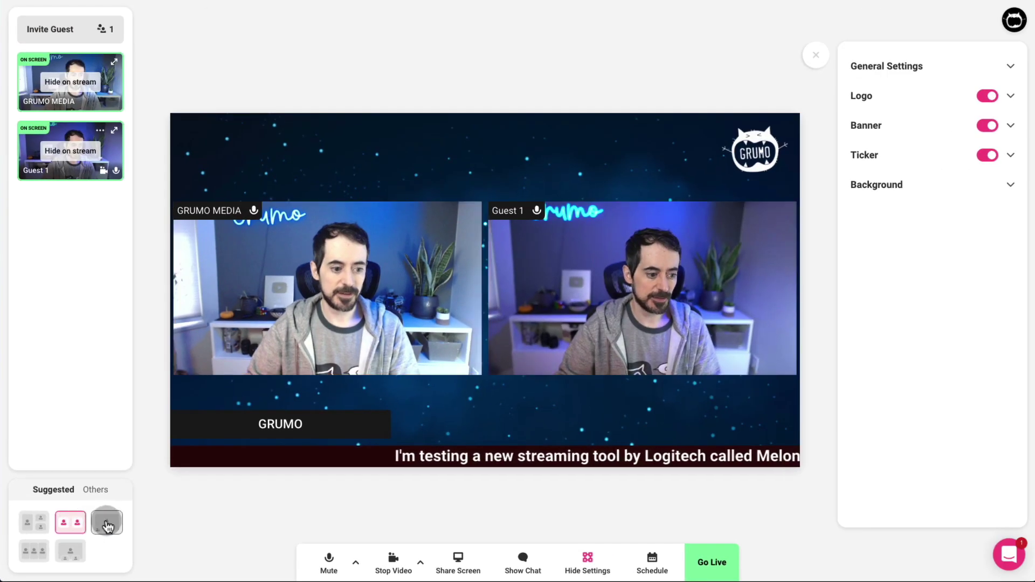
left_click(107, 523)
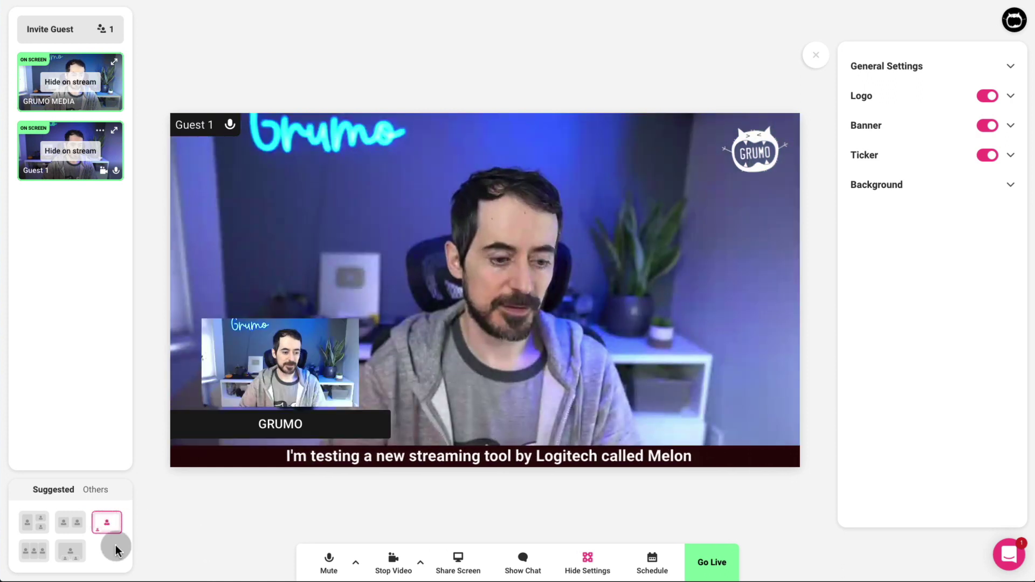
left_click(70, 551)
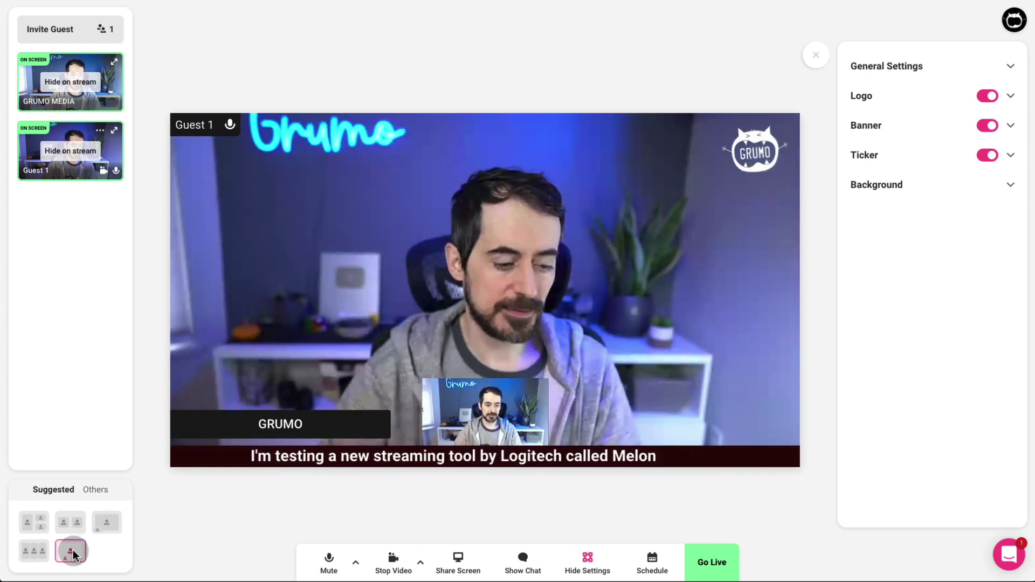
left_click(33, 550)
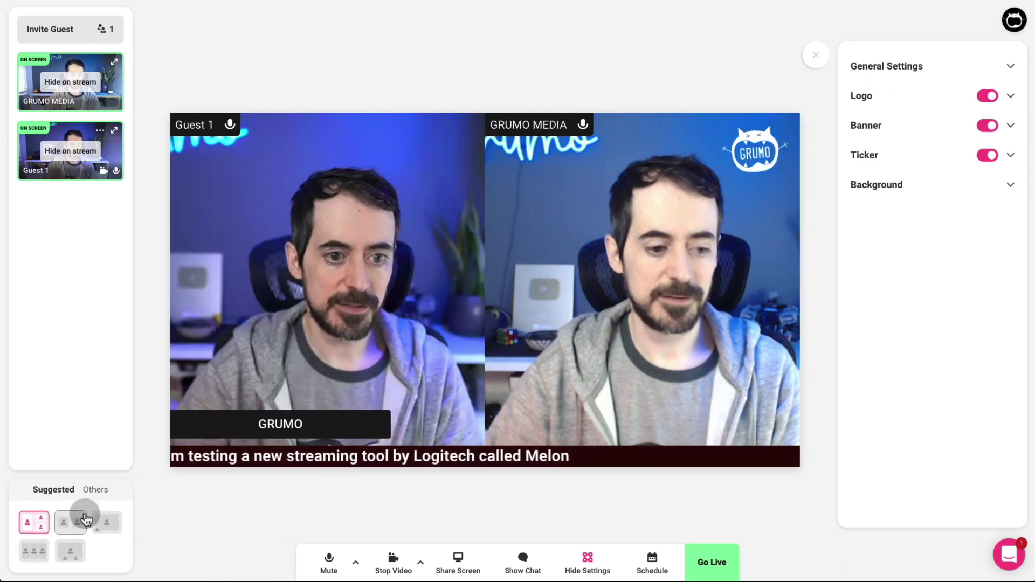
left_click(70, 520)
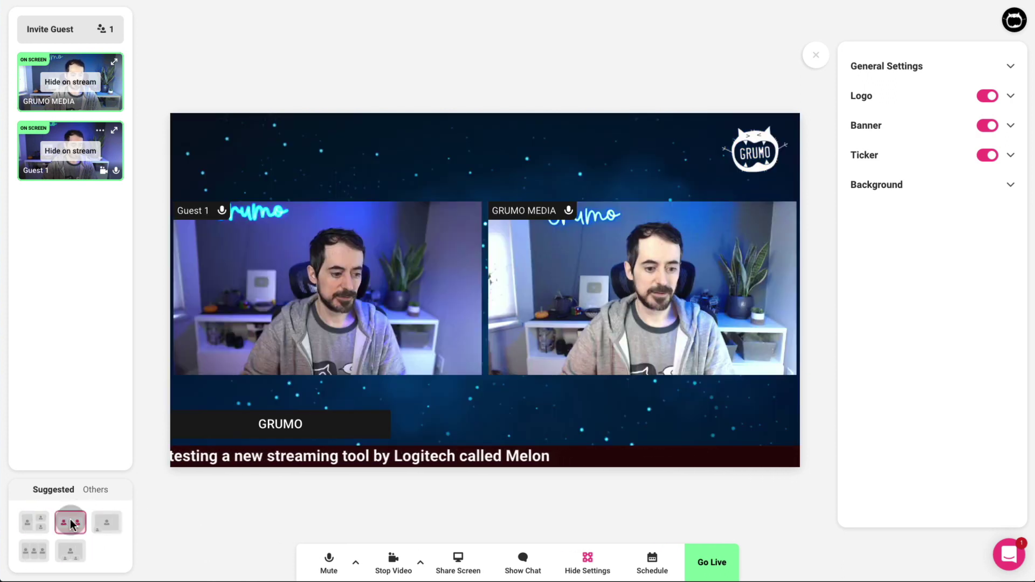
Mute Guest 1's microphone and turn Guest 1's camera off and back on
left_click(114, 172)
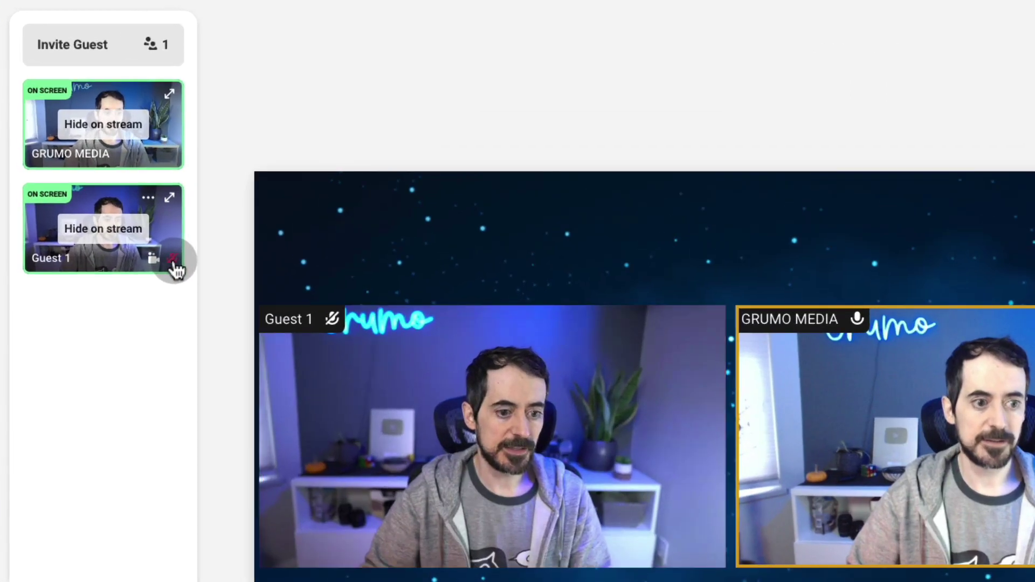
left_click(155, 261)
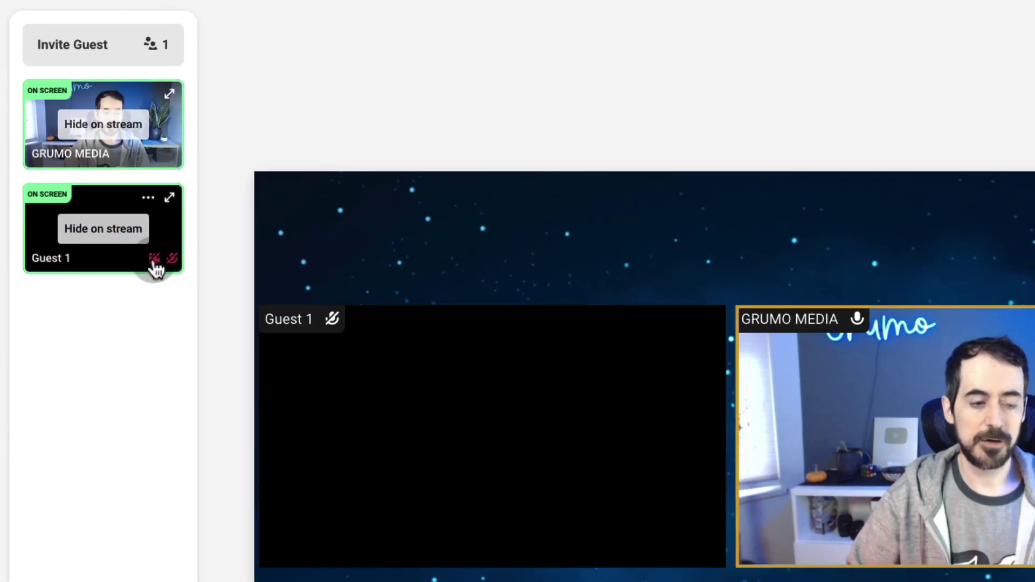
left_click(154, 261)
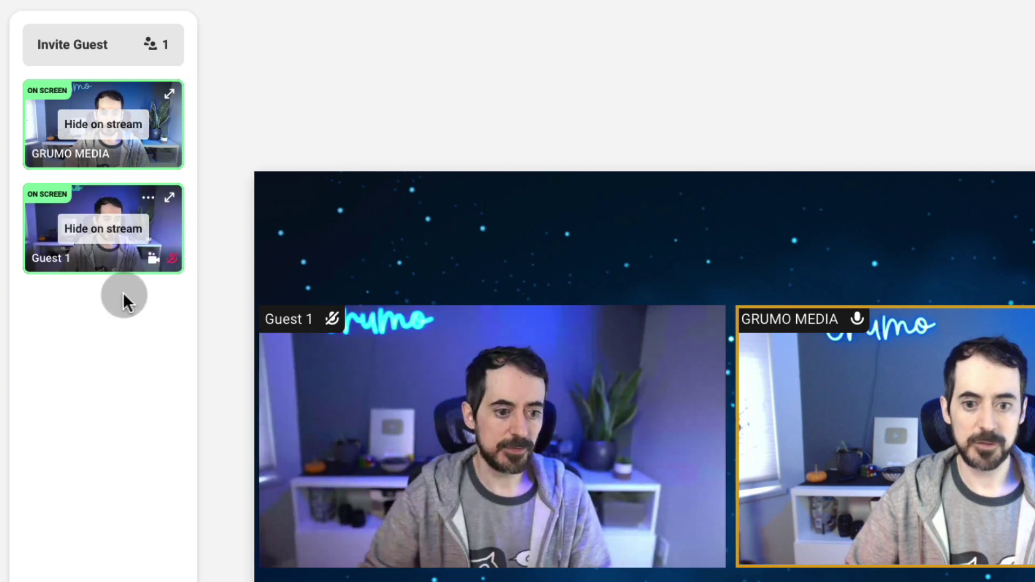
Spotlight Guest 1 and the host's webcam in turn, and remove the spotlight
left_click(170, 200)
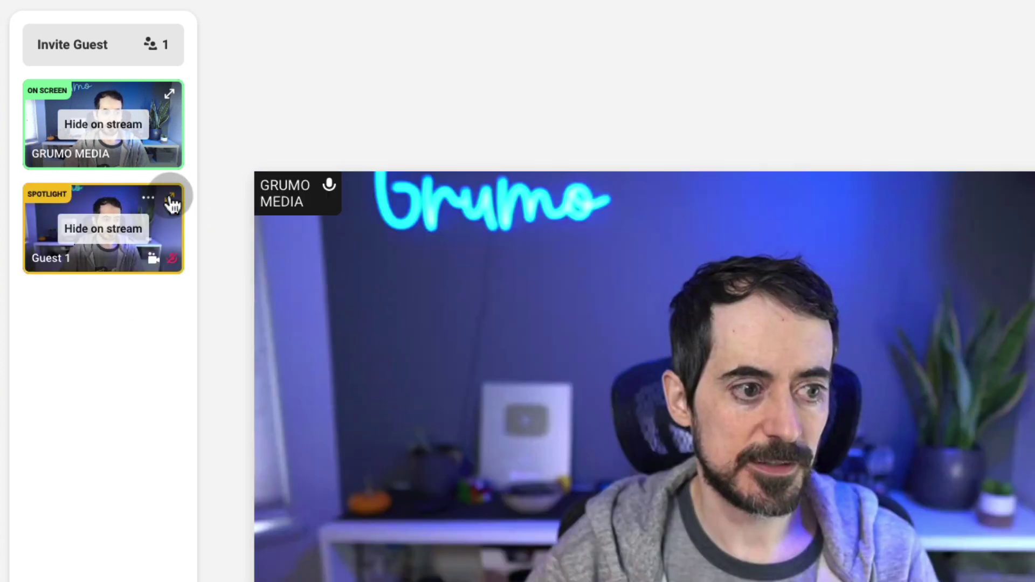
left_click(170, 201)
left_click(170, 201)
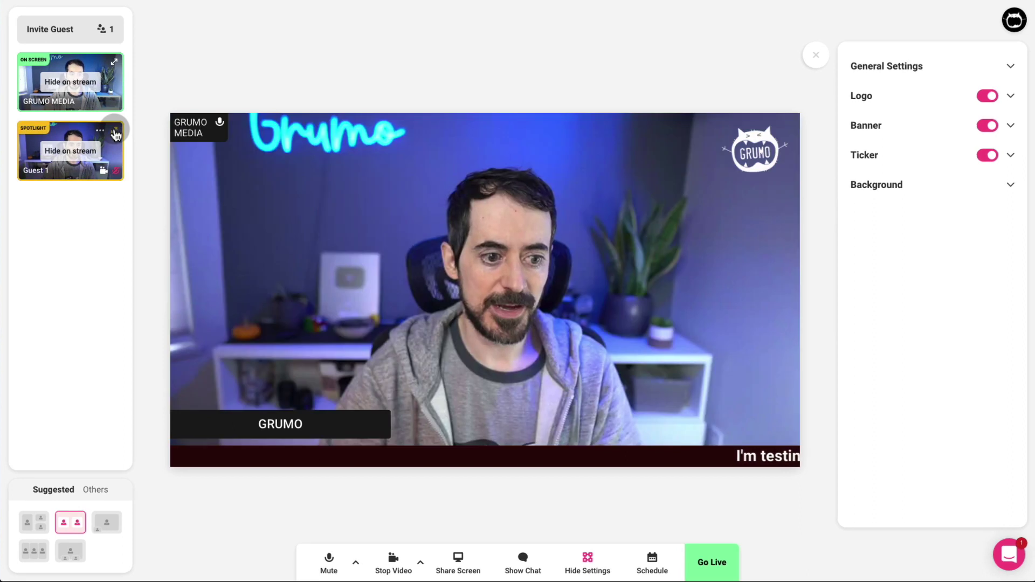
left_click(114, 132)
left_click(115, 63)
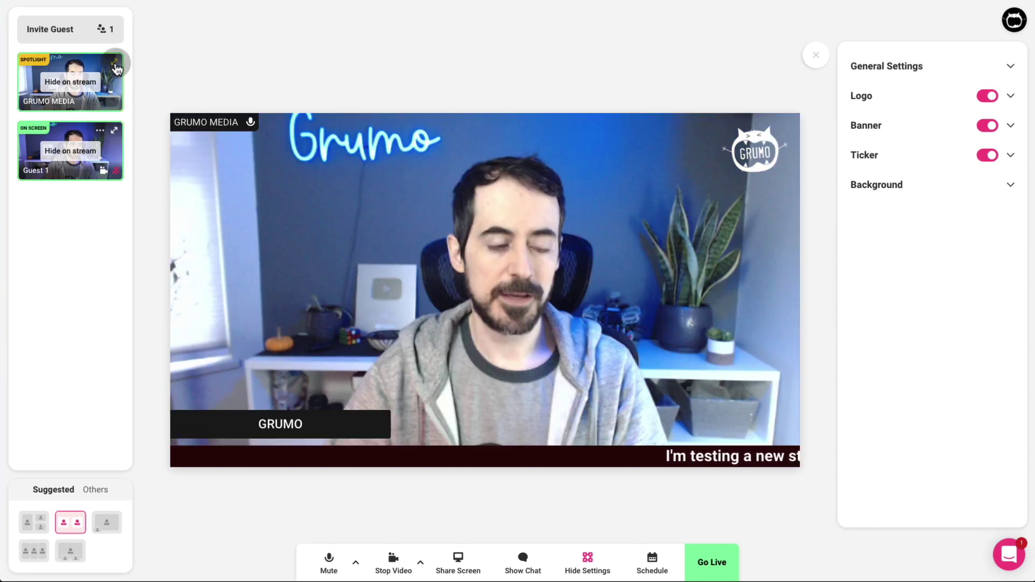
left_click(117, 63)
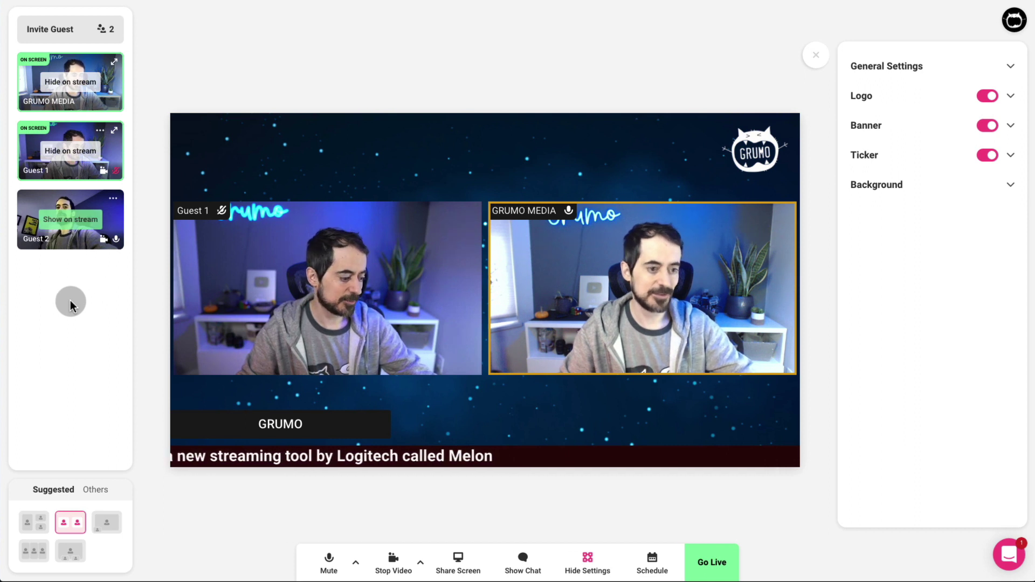
Show Guest 2 on the stream and rearrange the webcams with Guest 2 first, Guest 1 second and the host below
left_click(84, 224)
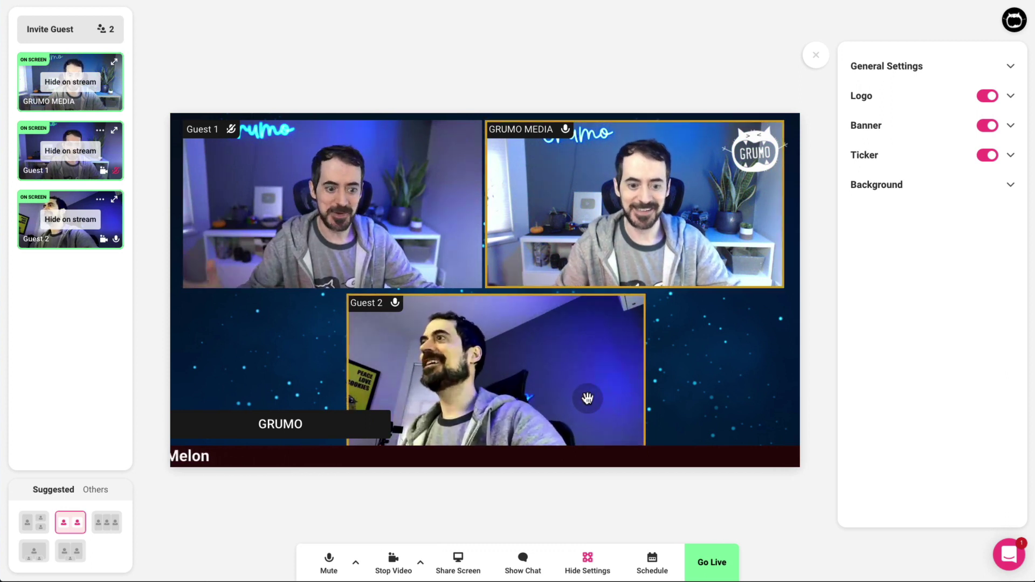
left_click_drag(587, 398, 555, 286)
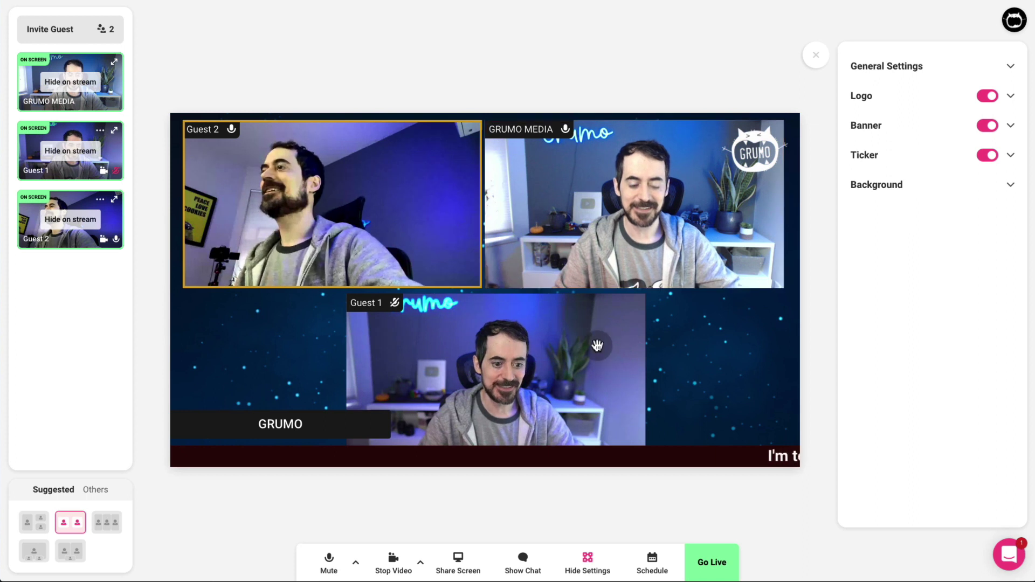
left_click_drag(639, 247, 566, 372)
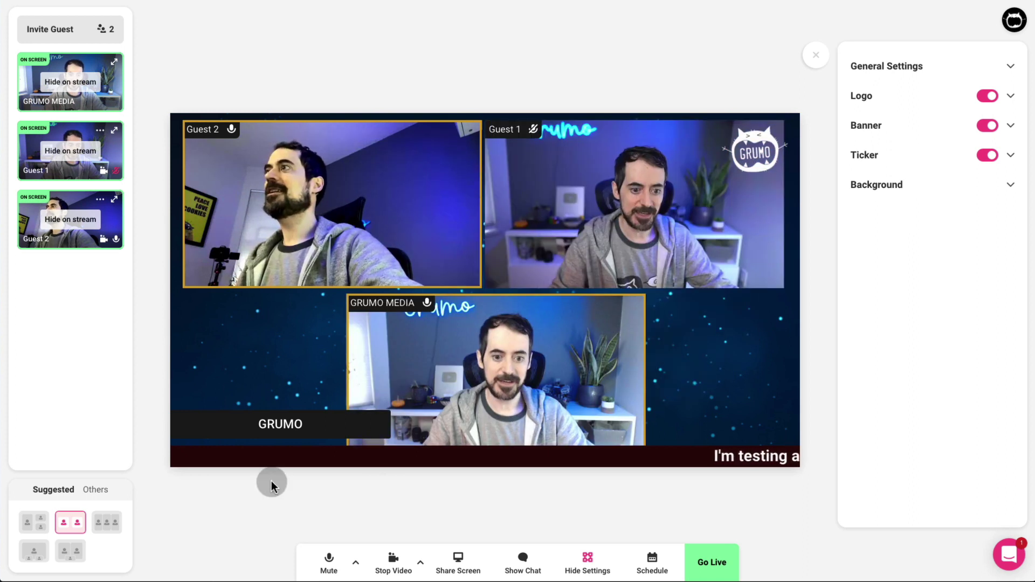
Switch the three webcams to the full-height three-column layout, and turn the spotlight on Guest 2's camera on and off
left_click(112, 525)
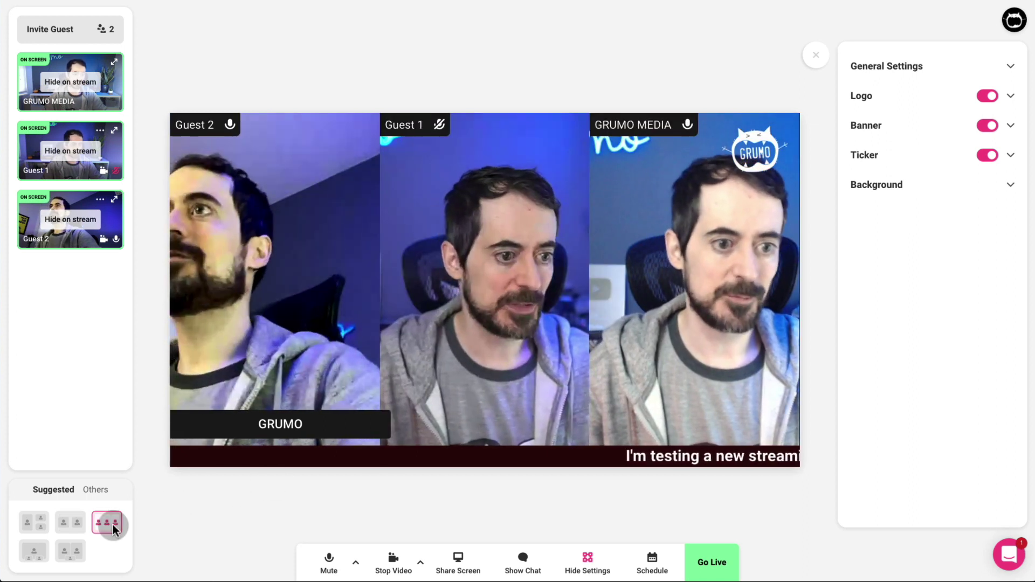
left_click(42, 525)
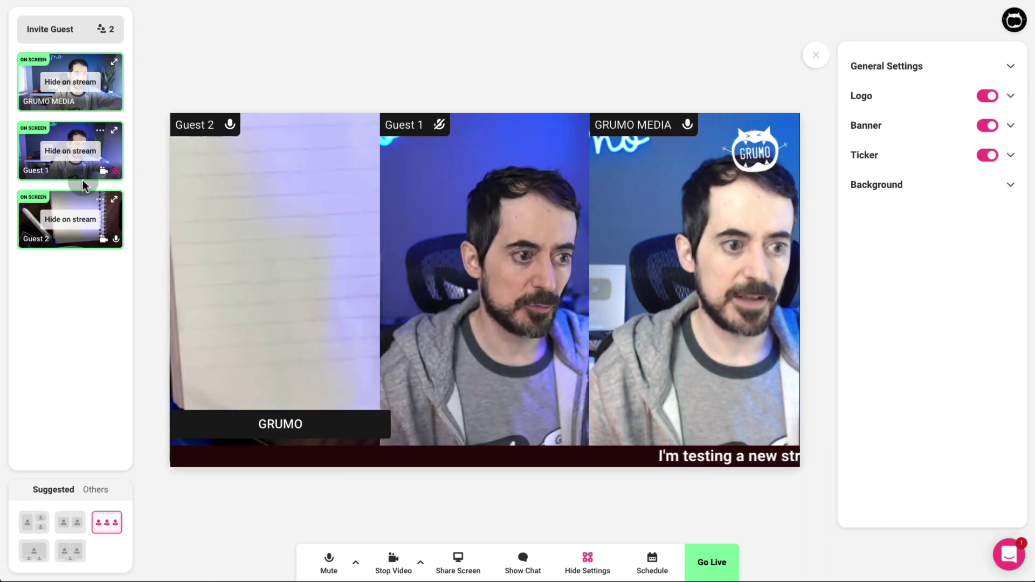
left_click(115, 201)
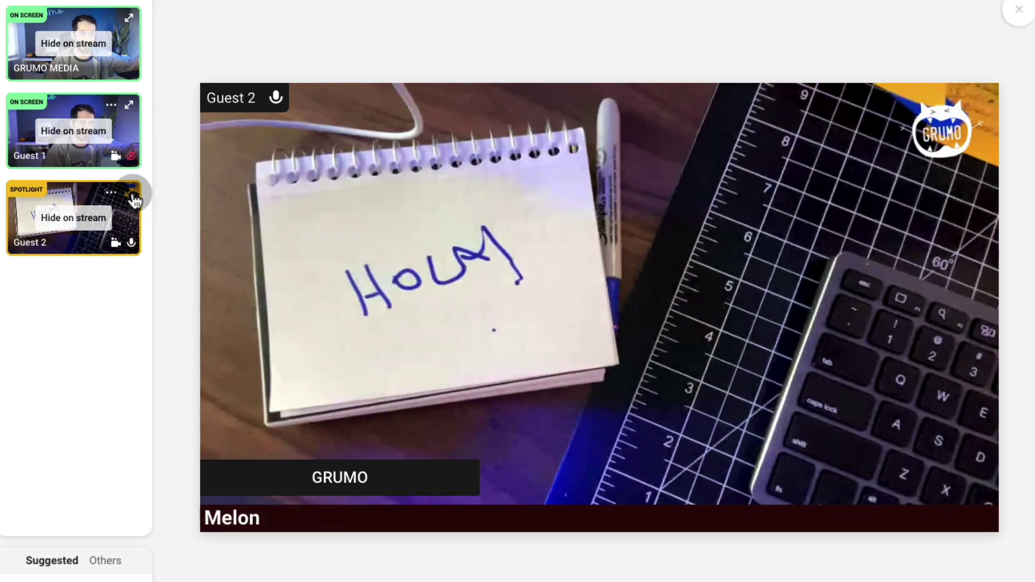
left_click(134, 201)
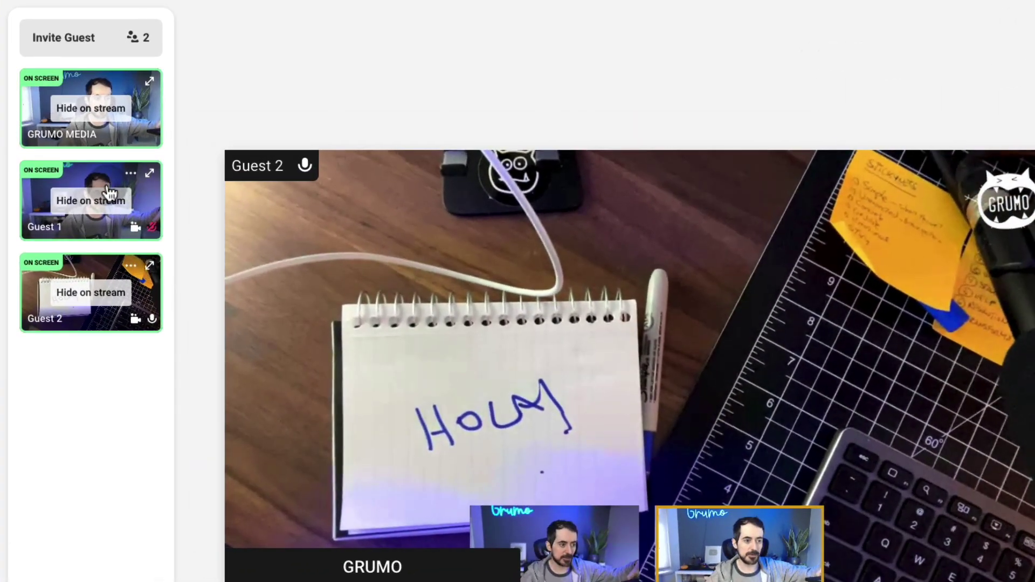
Hide Guest 1 from the stream and kick both guests out of the studio
left_click(120, 208)
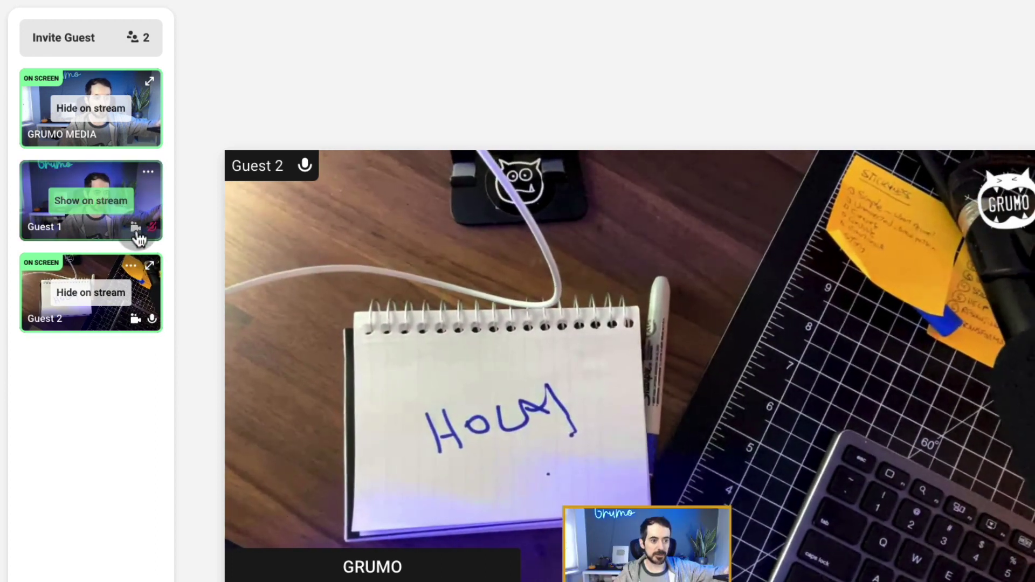
left_click(150, 173)
left_click(141, 193)
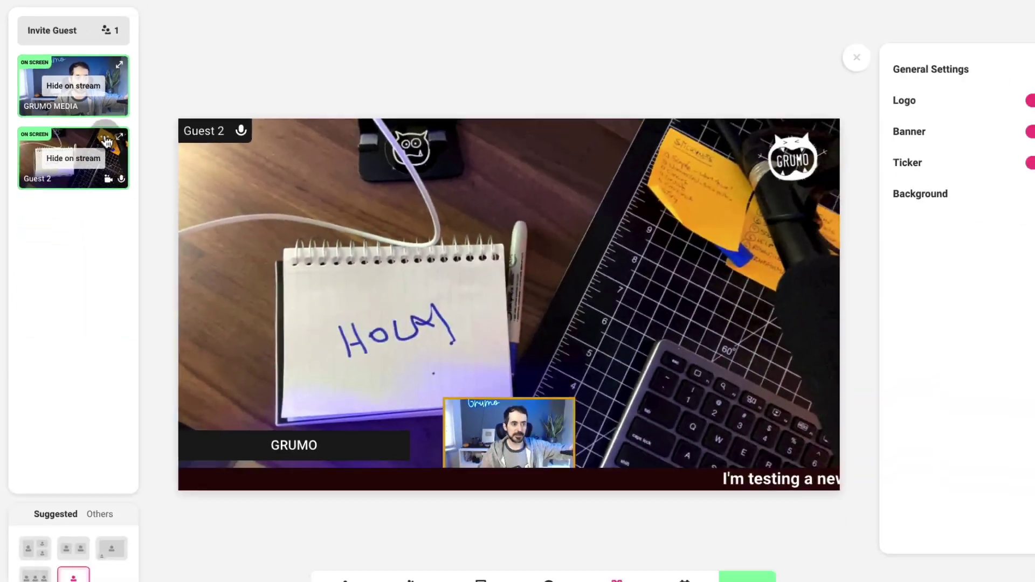
left_click(132, 174)
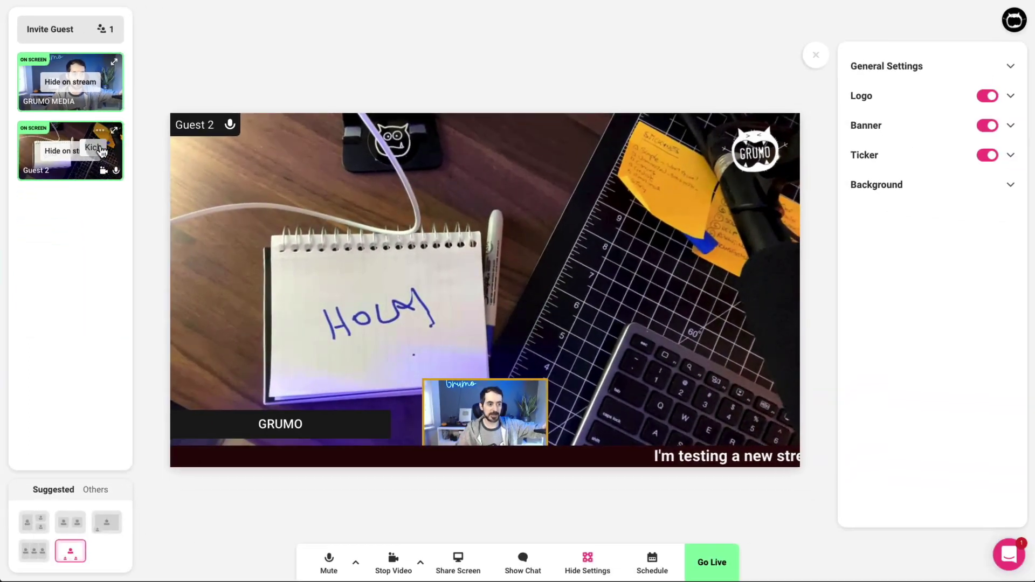
left_click(99, 144)
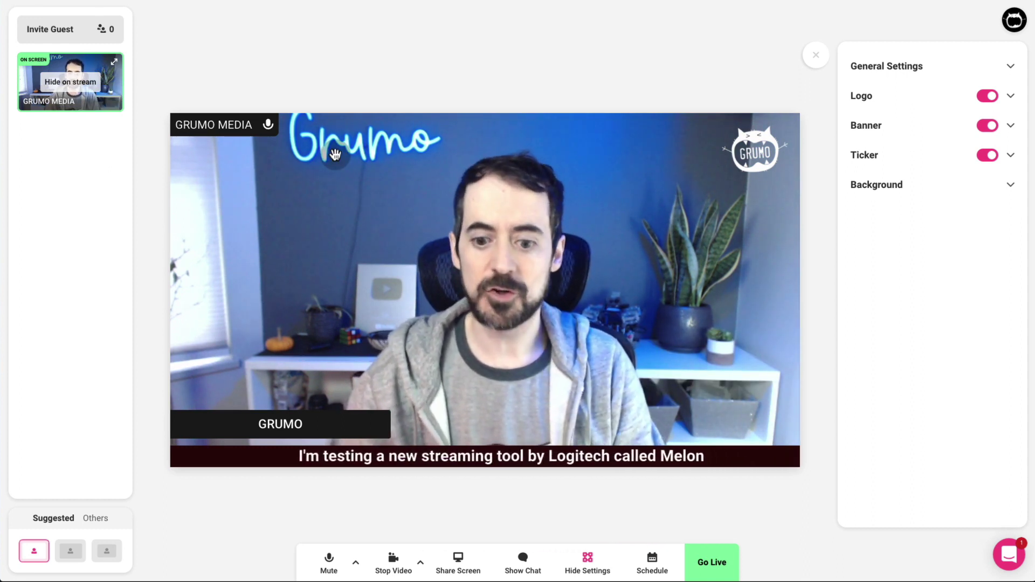
left_click(725, 570)
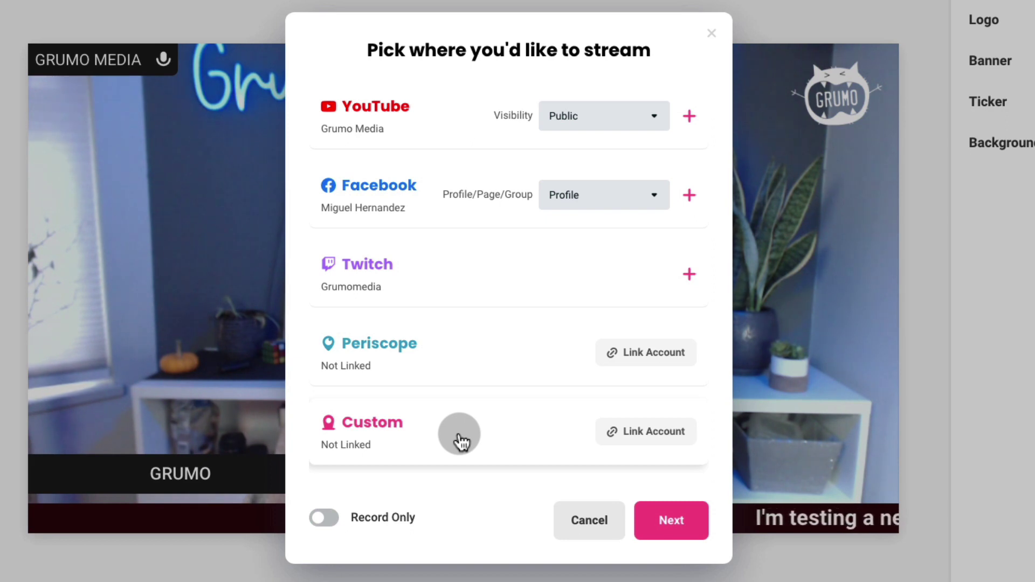
left_click(657, 119)
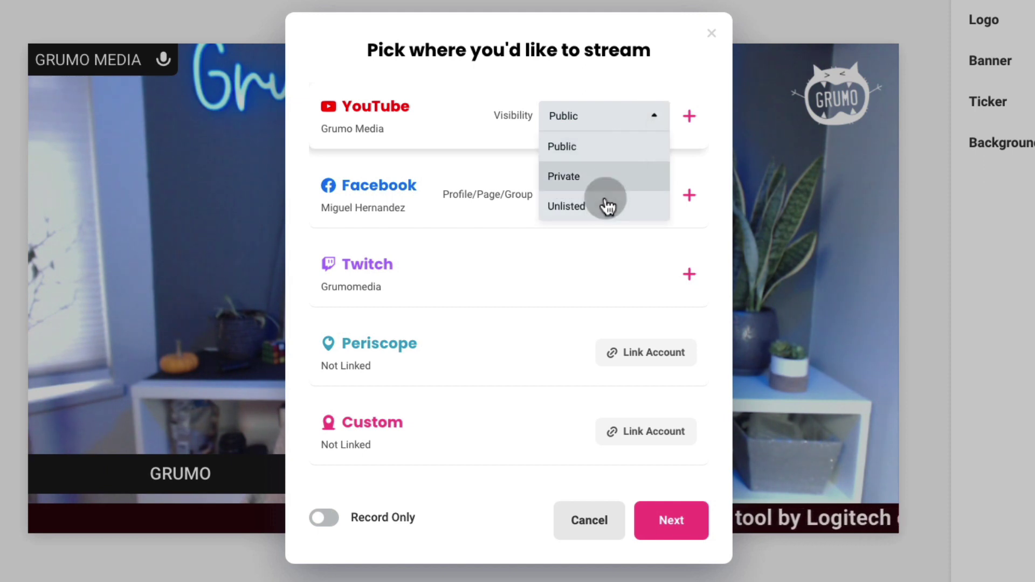
left_click(462, 75)
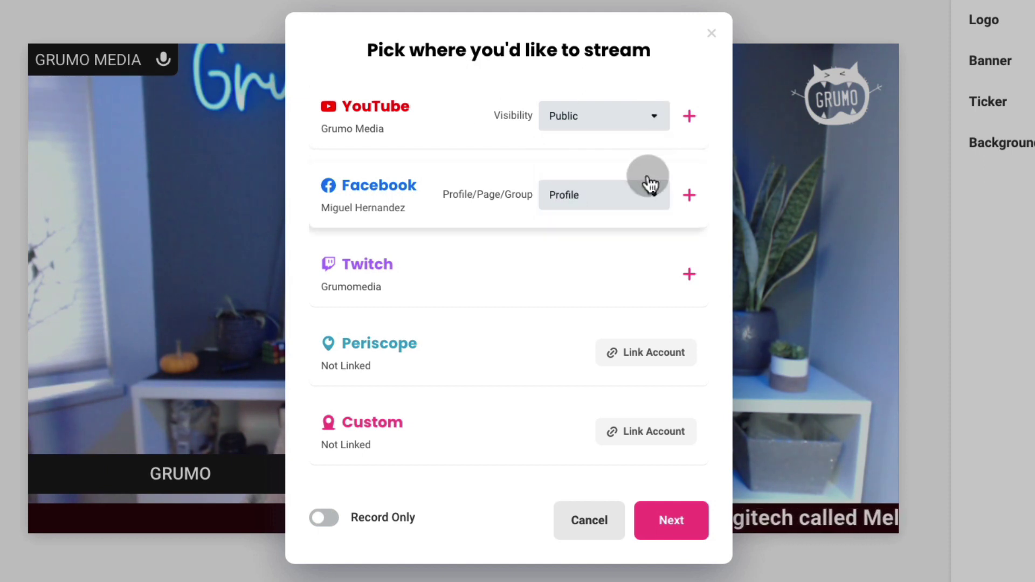
left_click(659, 197)
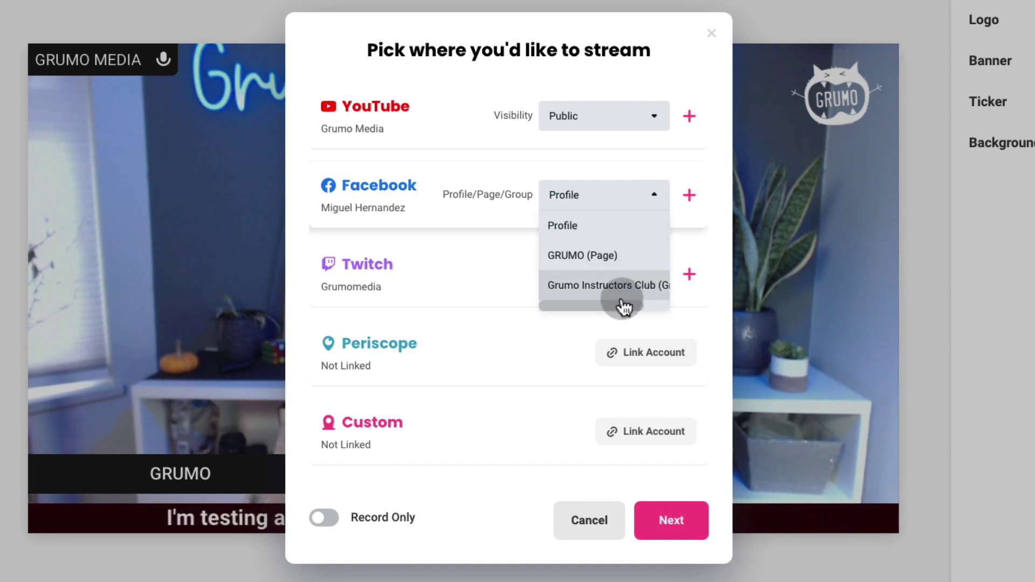
left_click(462, 116)
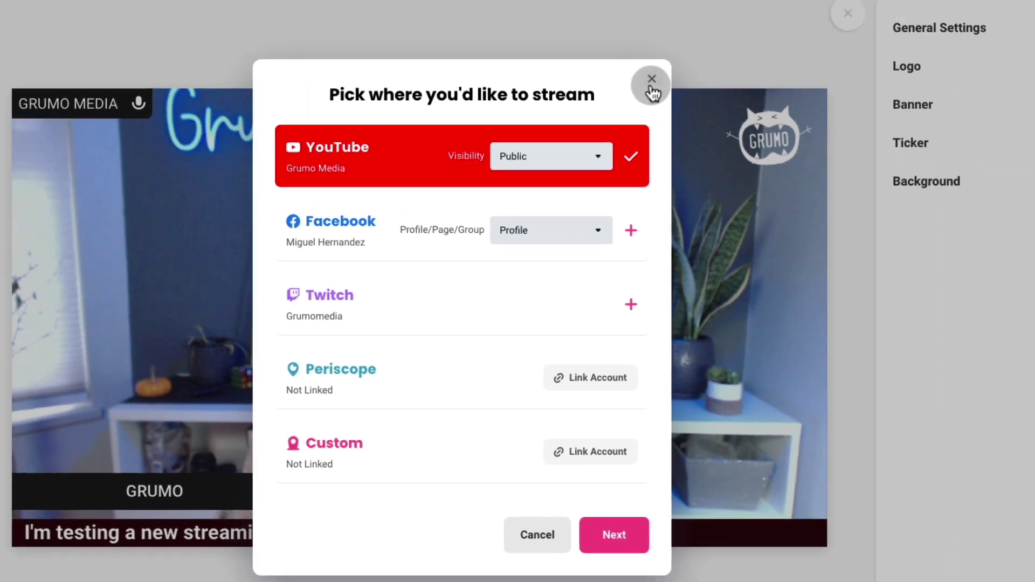
left_click(699, 58)
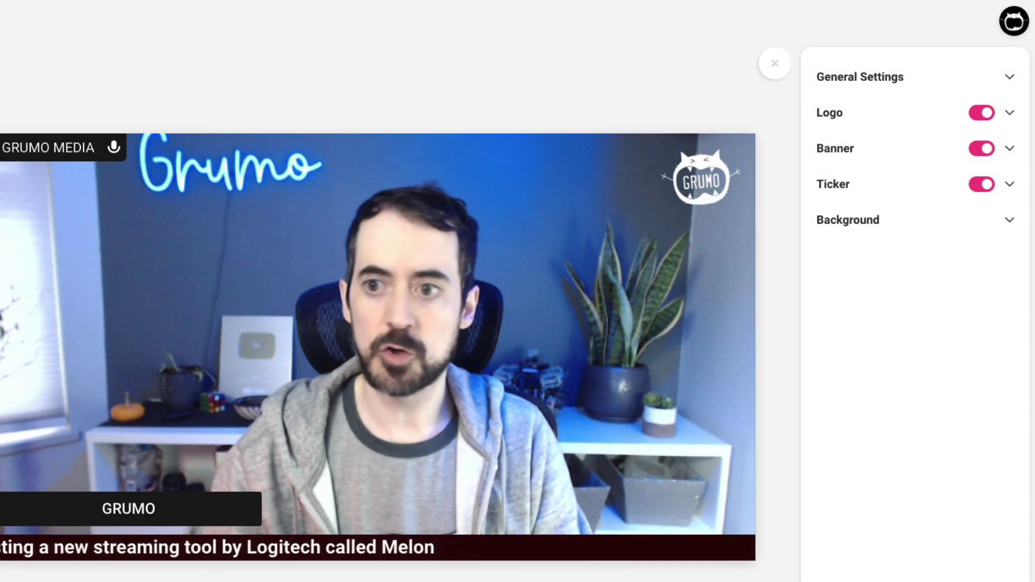
Check the linked streaming platforms in the account settings and in the studio's go-live destination list
left_click(1013, 21)
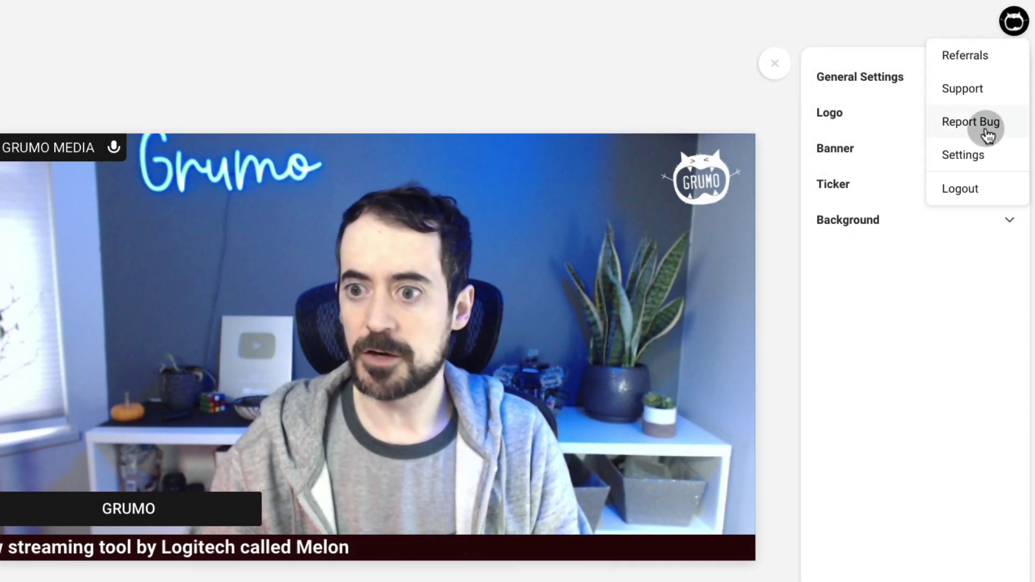
left_click(982, 153)
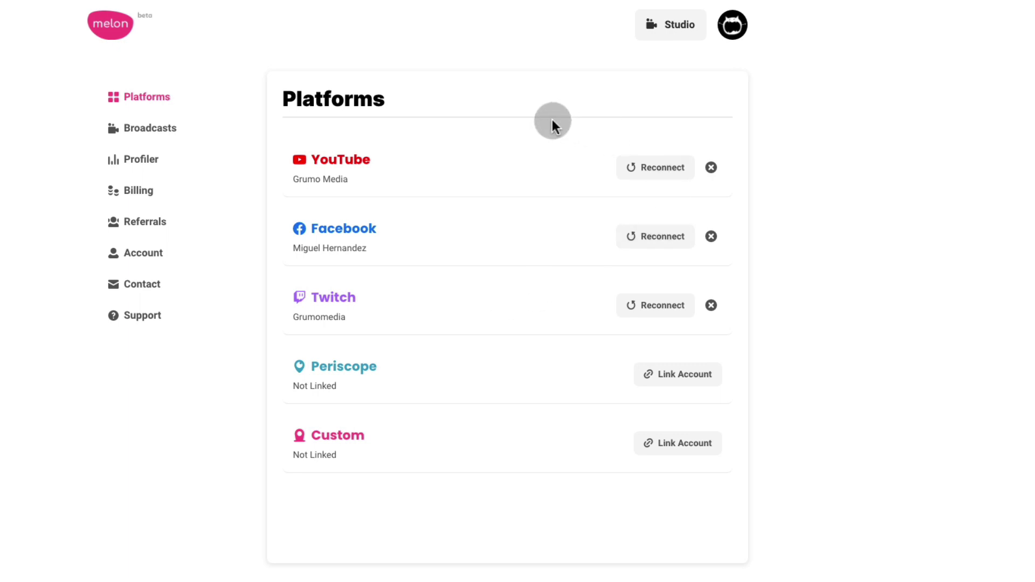
left_click(674, 24)
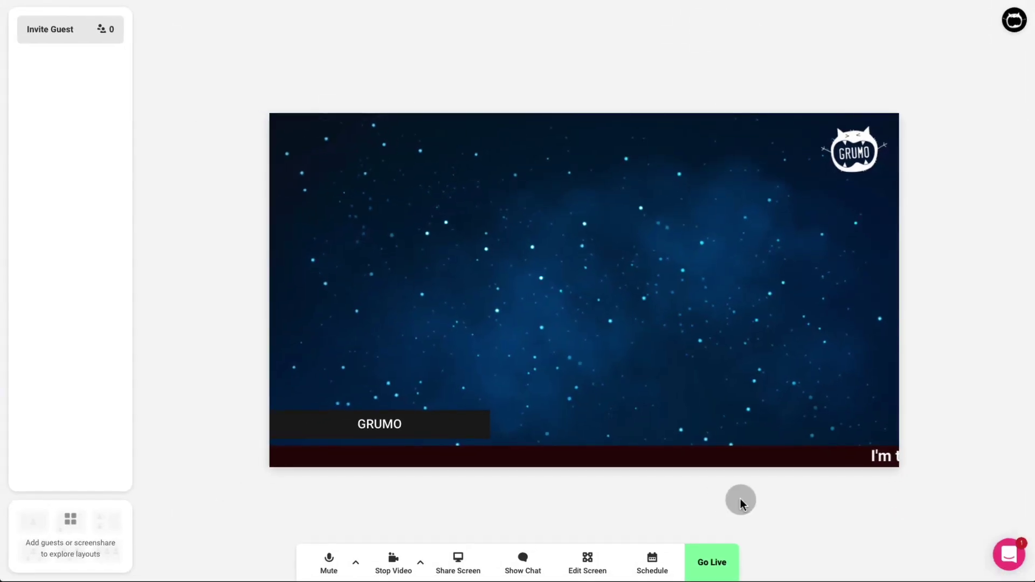
left_click(716, 560)
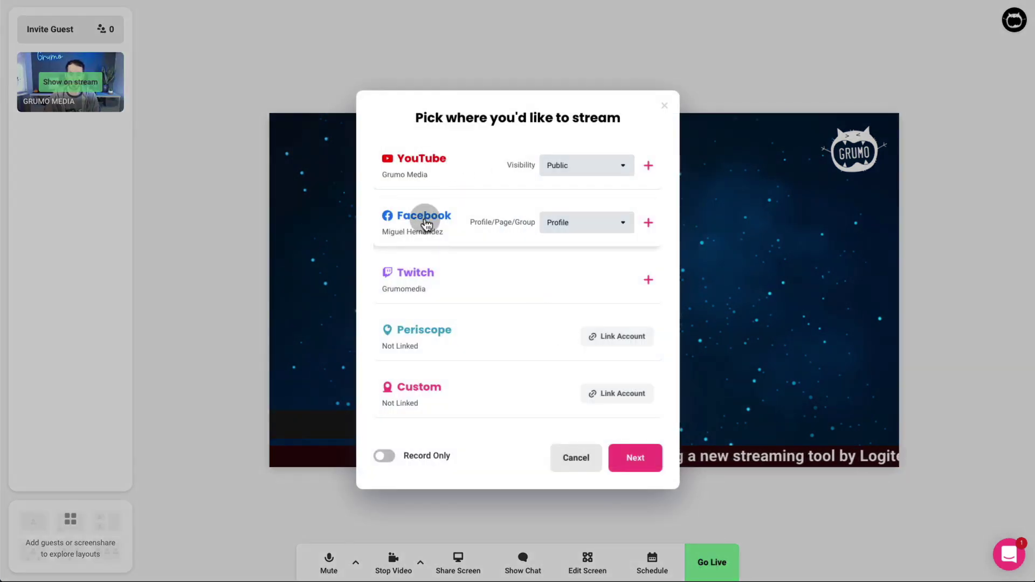
left_click(578, 459)
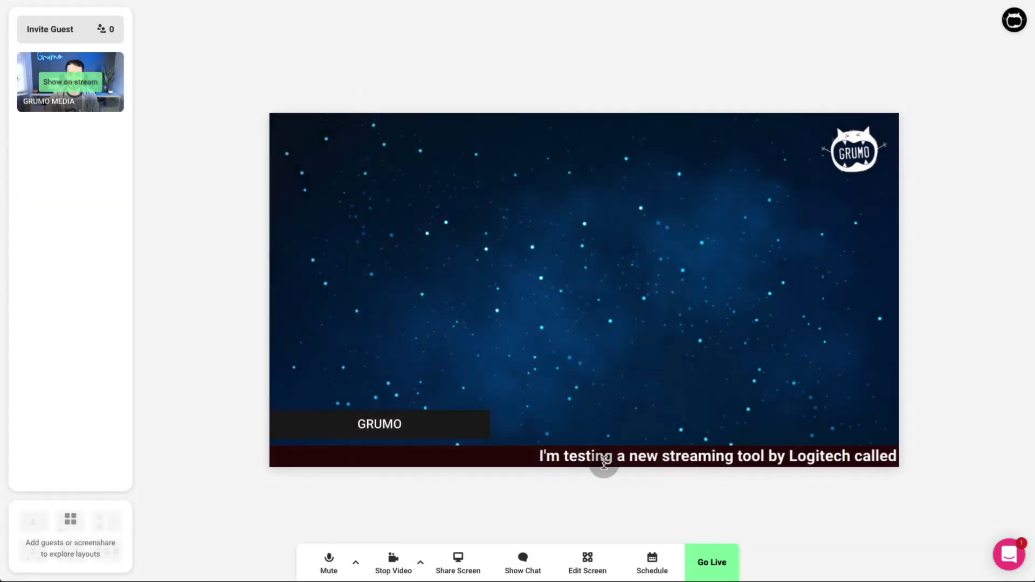
Start scheduling a broadcast to YouTube as Unlisted, Facebook's GRUMO (Page) and Twitch, and continue to the stream information
left_click(649, 555)
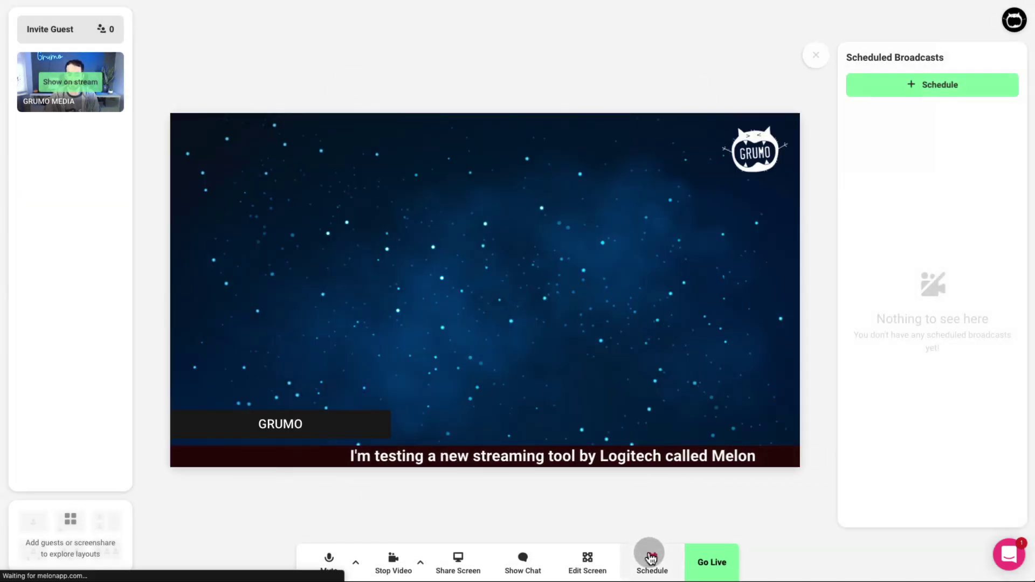
left_click(941, 86)
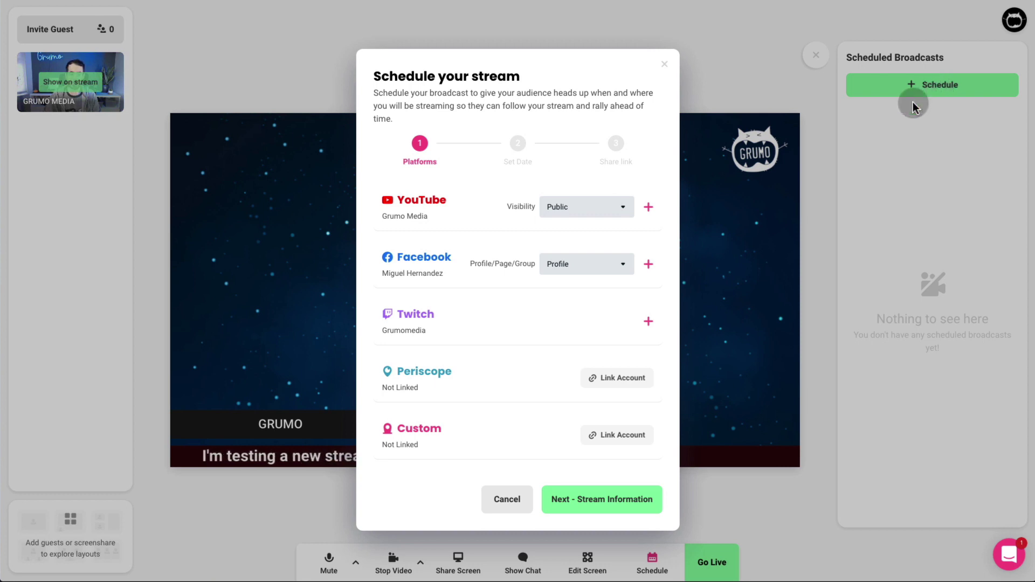
left_click(461, 223)
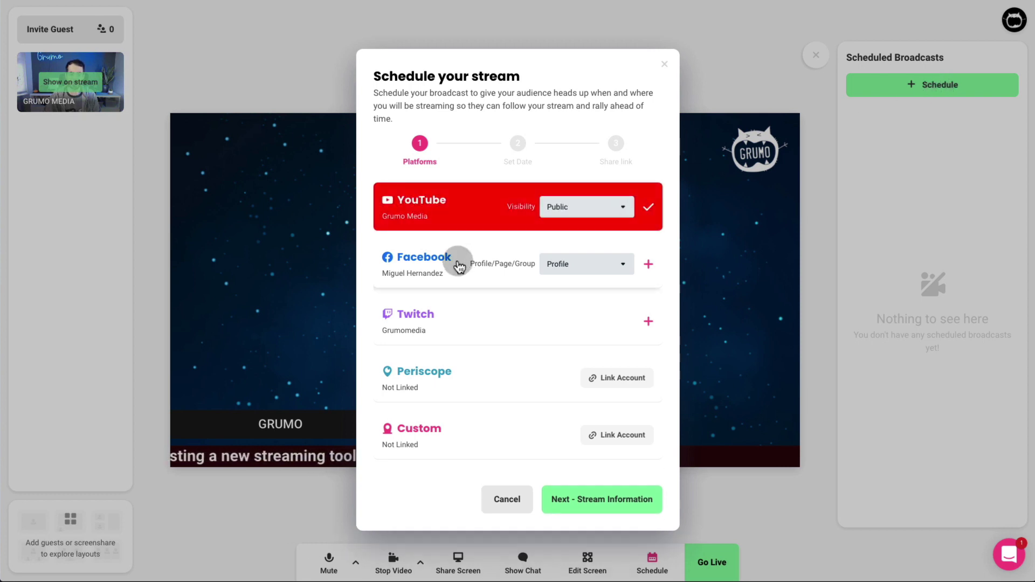
left_click(459, 262)
left_click(461, 320)
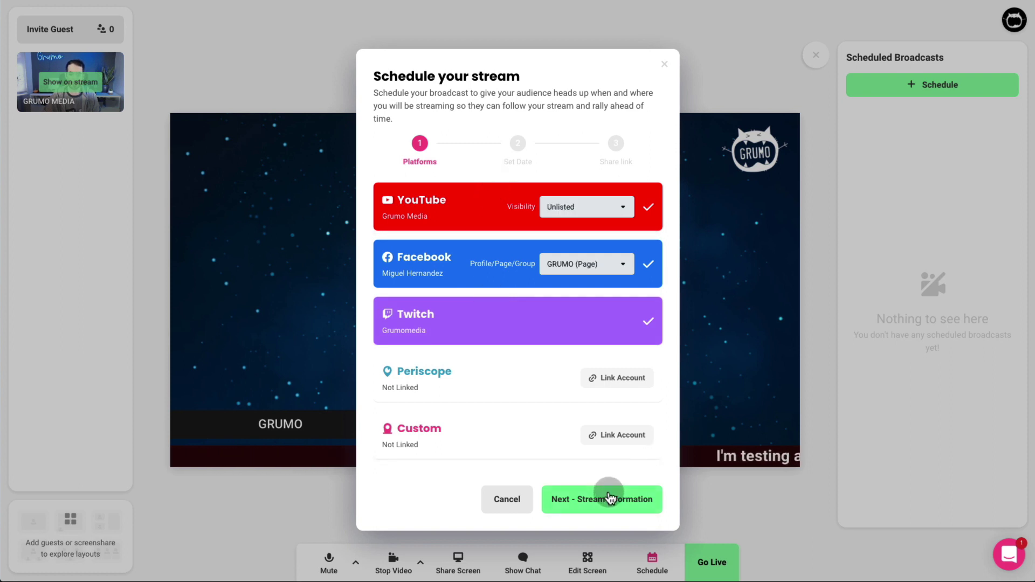
left_click(608, 497)
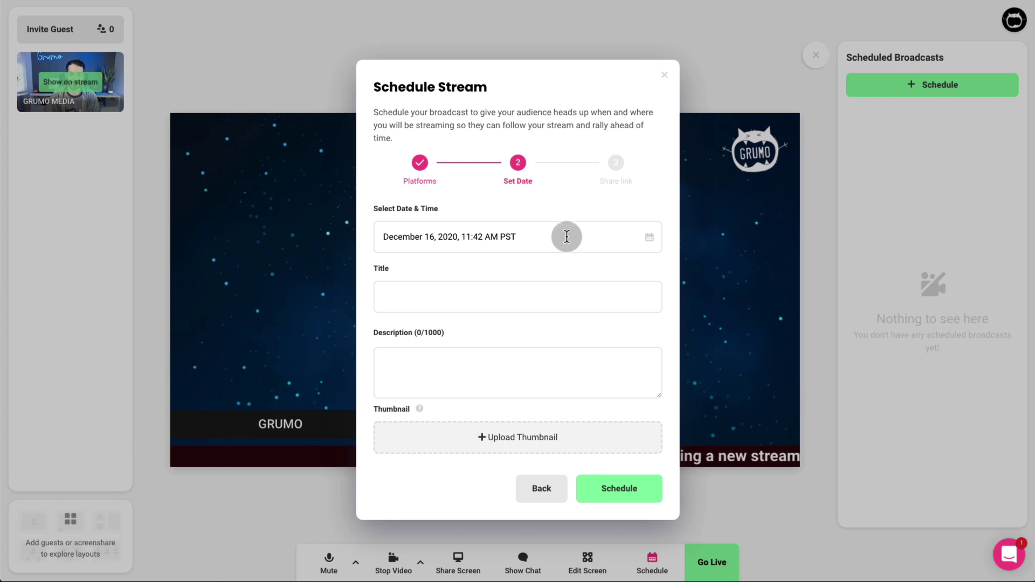
Fill in "Title" as the stream's title and "Description" as its description, and schedule the broadcast
left_click(484, 303)
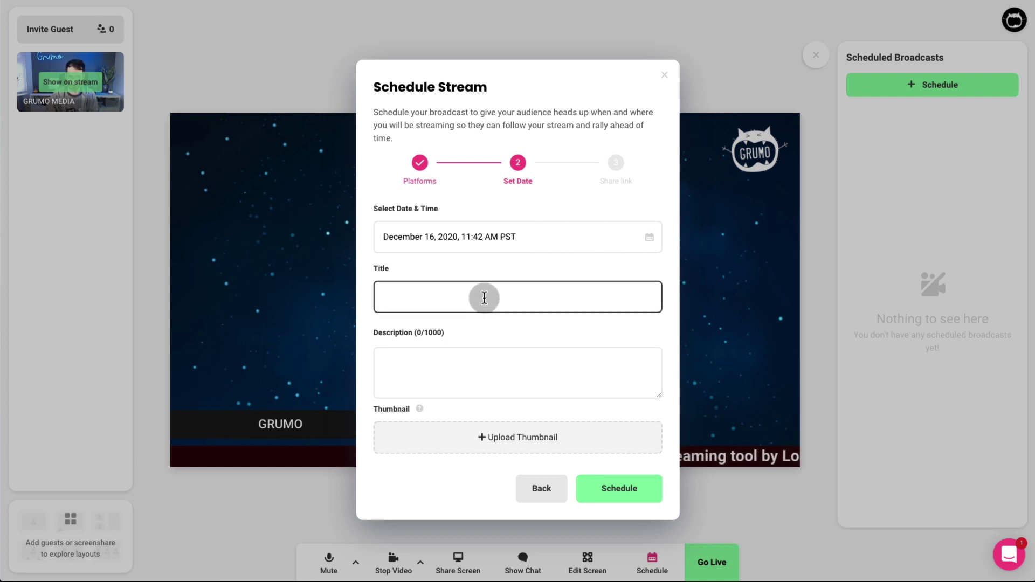
left_click(477, 380)
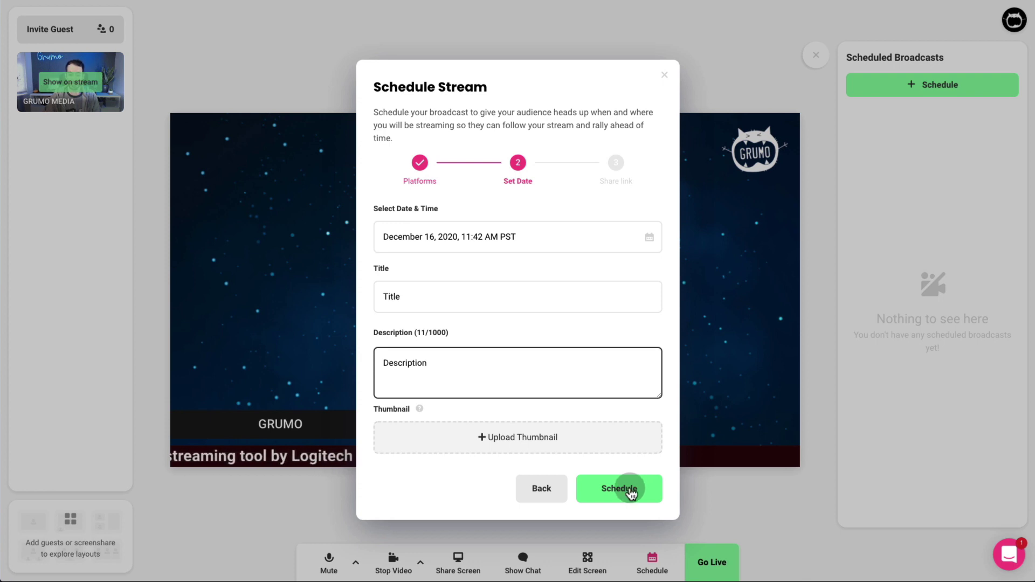
left_click(620, 489)
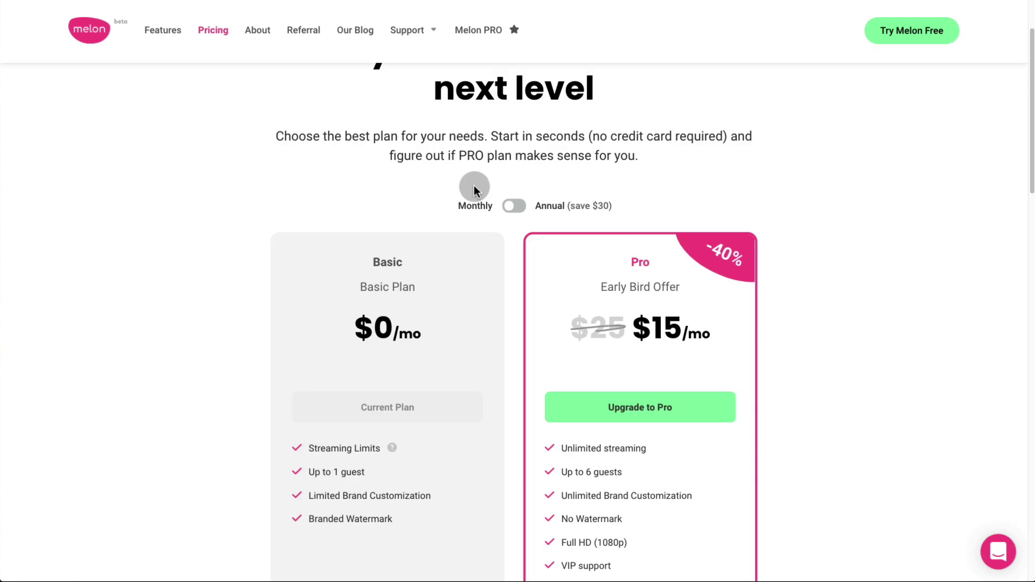
Switch Melon's pricing page to annual billing and compare the features of the Basic and Pro plans
scroll(511, 200, "down", 1)
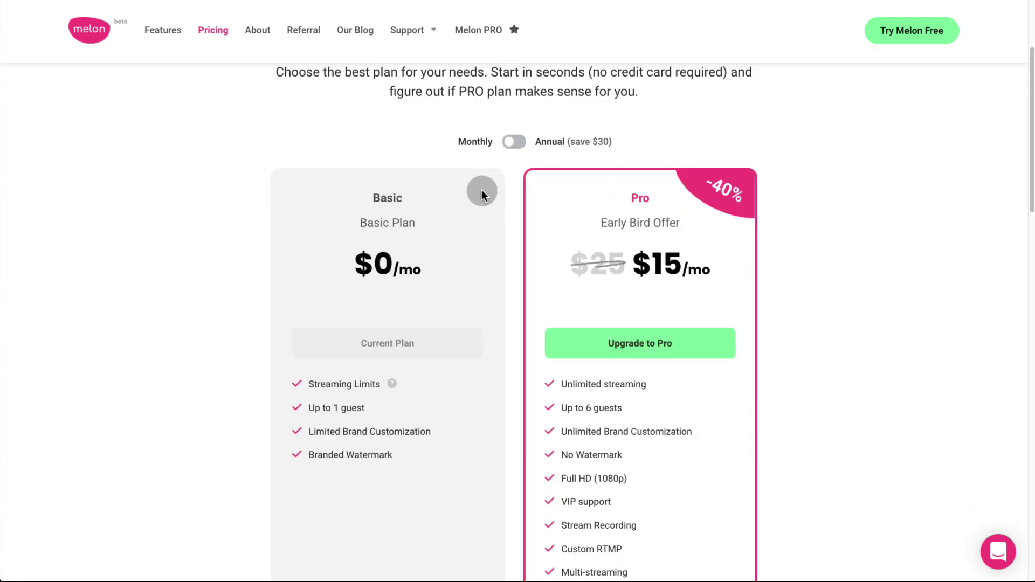
left_click(517, 142)
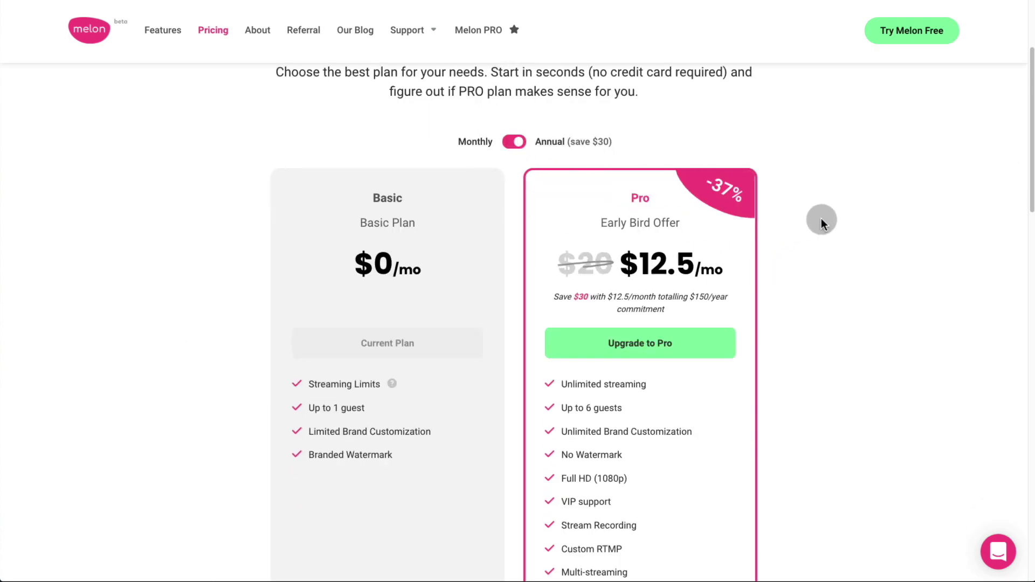
scroll(821, 221, "down", 1)
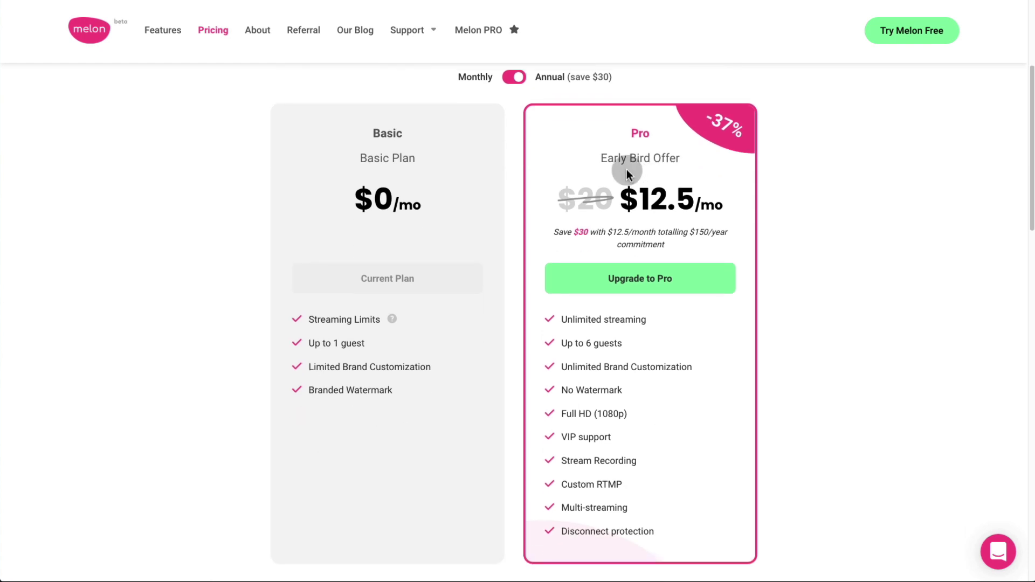
scroll(768, 191, "down", 1)
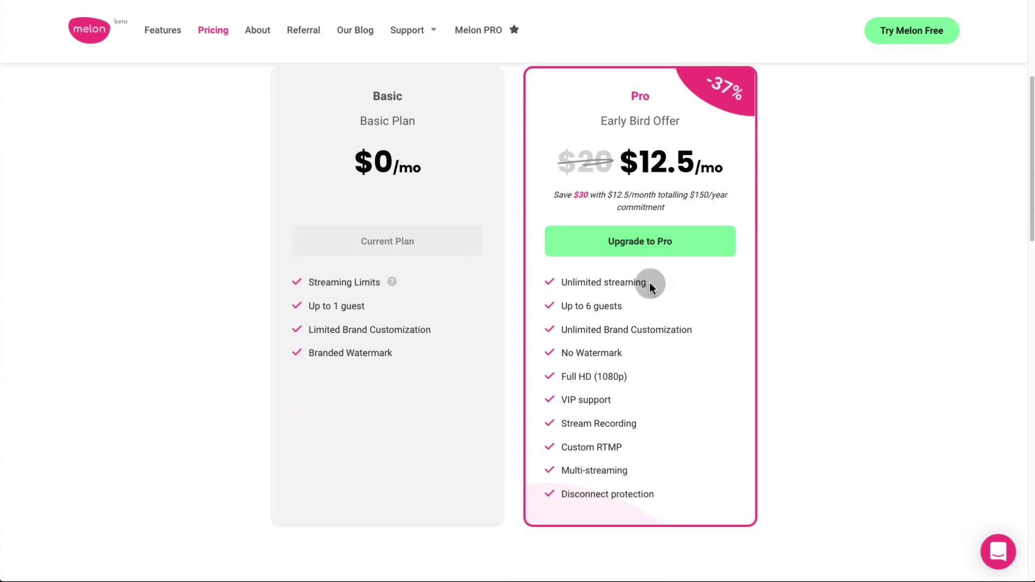
scroll(664, 285, "down", 1)
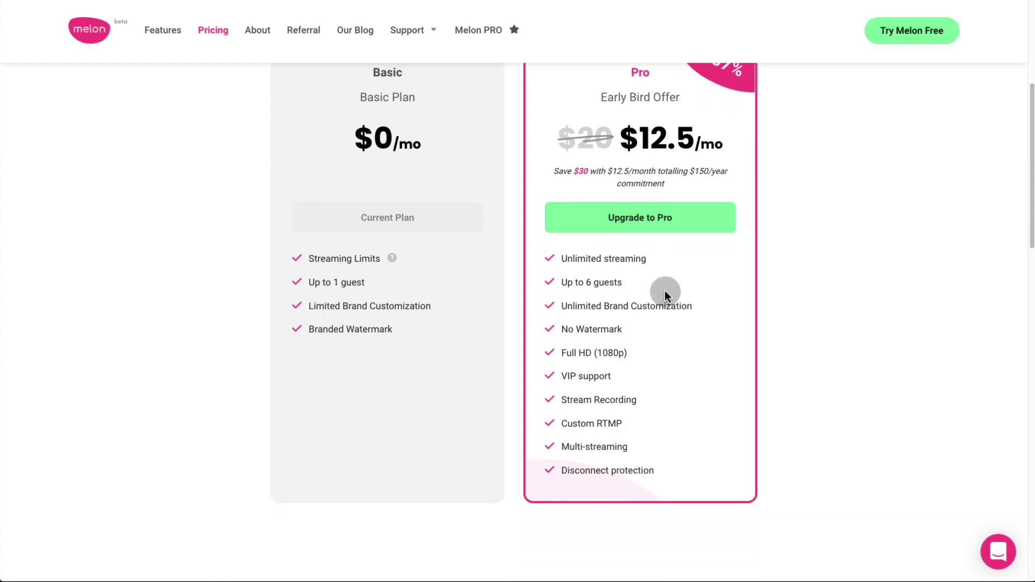
scroll(666, 311, "down", 1)
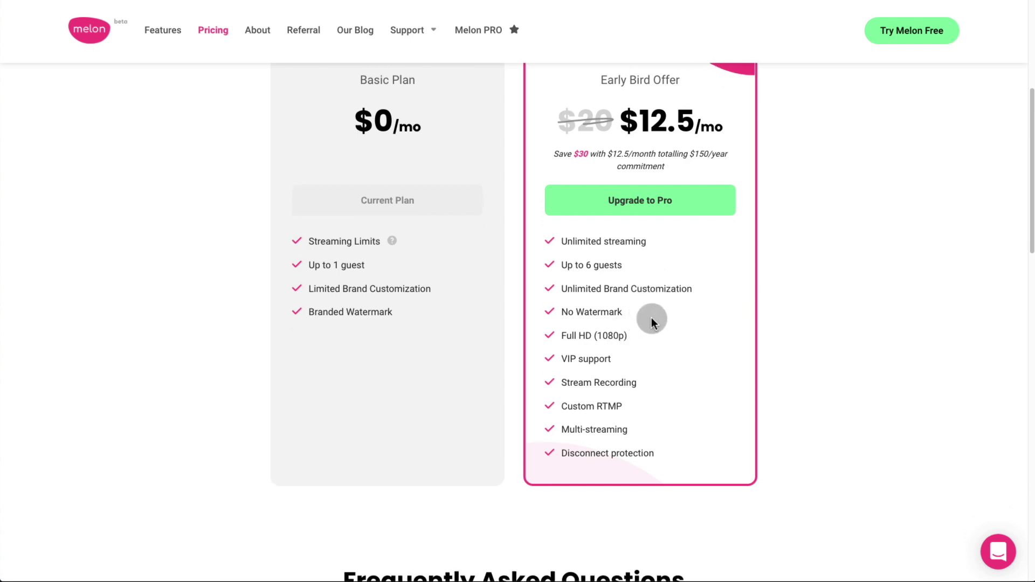
scroll(651, 318, "down", 1)
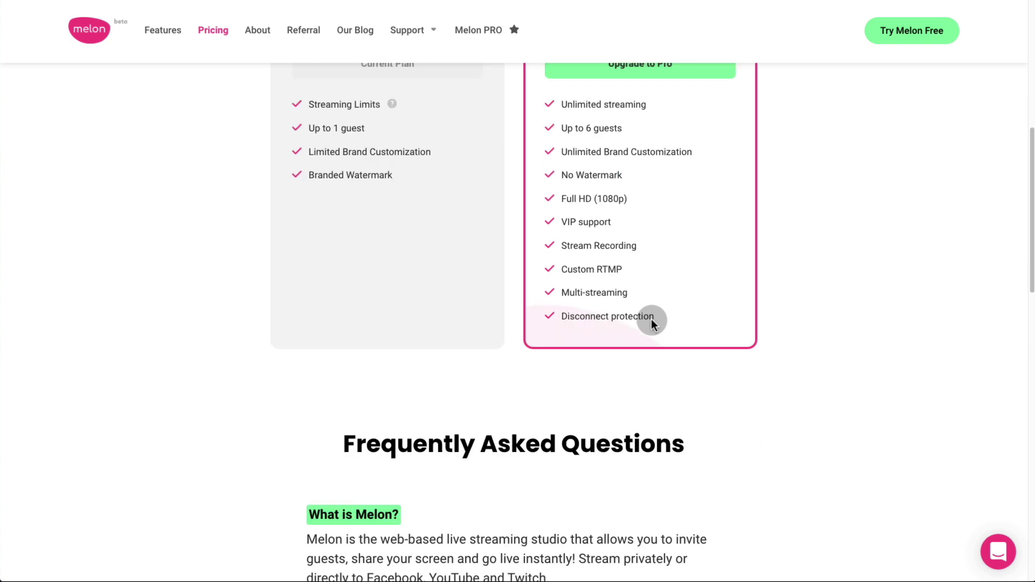